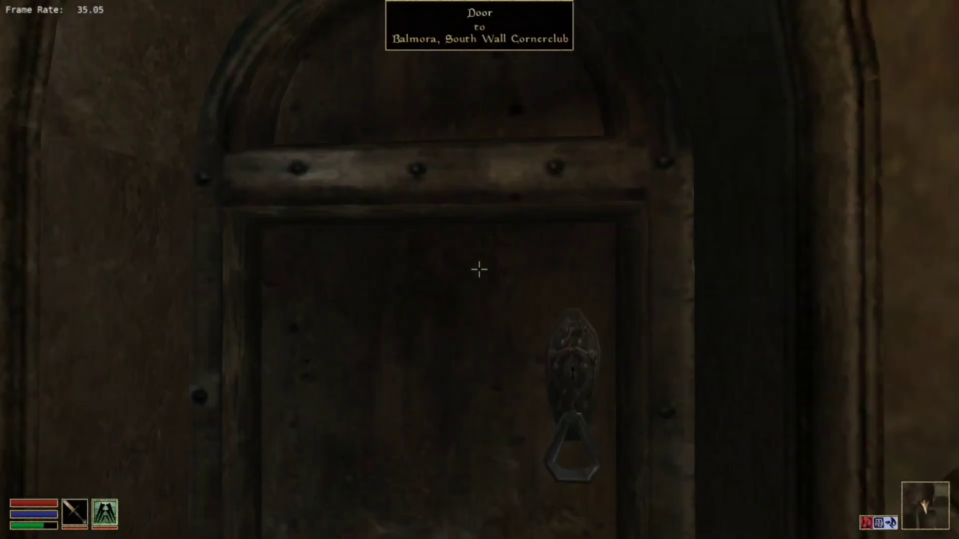
Enter the Balmora South Wall Cornerclub through its door.
key("space")
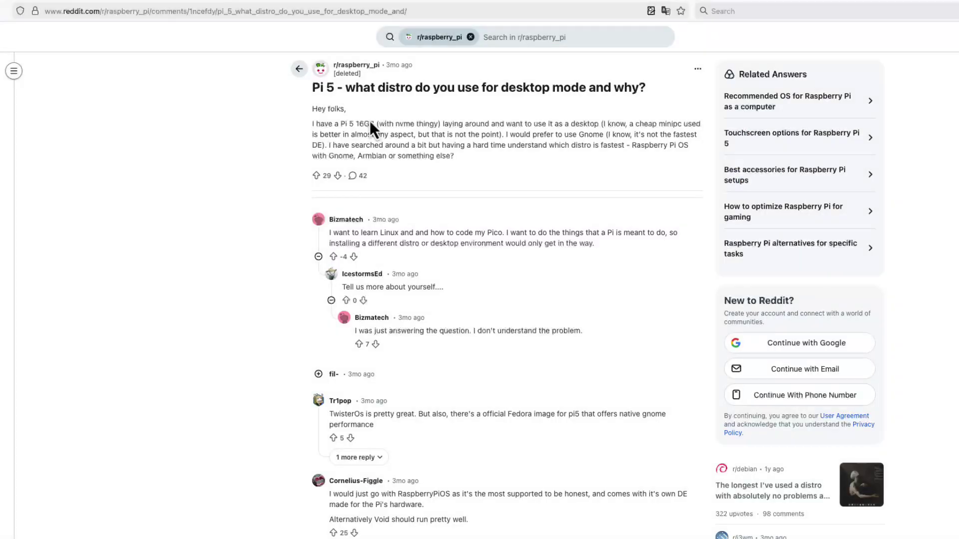
Scroll down through the comments of the Pi 5 desktop-distro Reddit thread.
scroll(405, 184, "down", 2)
scroll(451, 361, "down", 4)
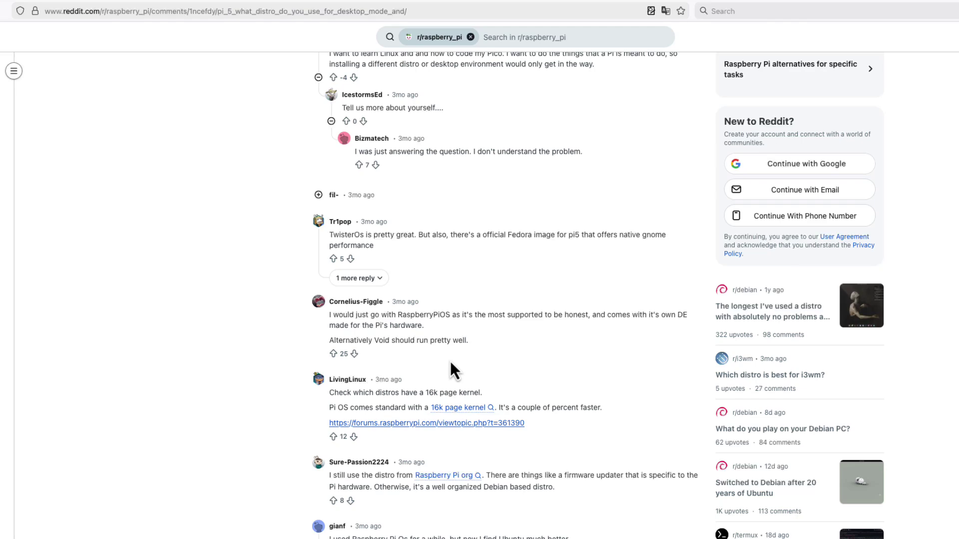
scroll(451, 363, "down", 5)
scroll(451, 364, "down", 4)
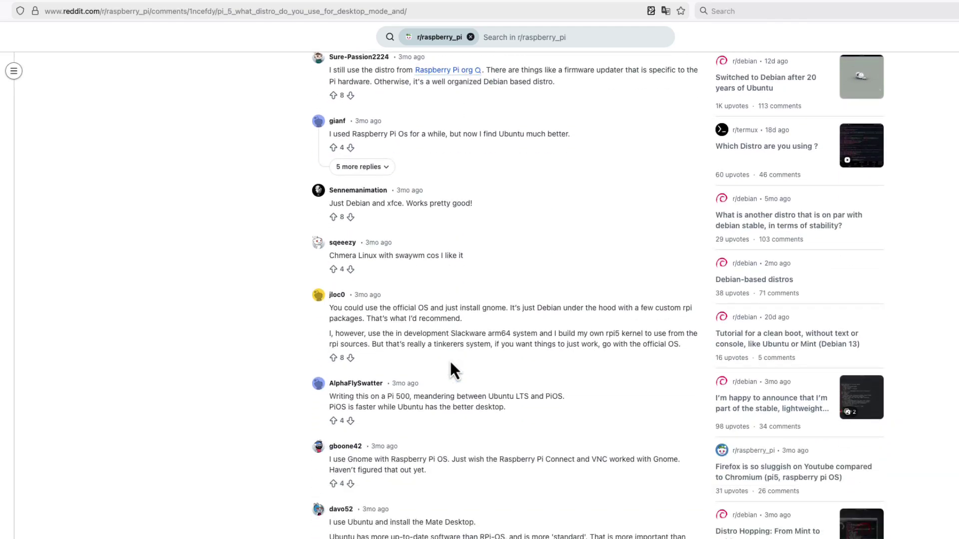
scroll(451, 364, "down", 5)
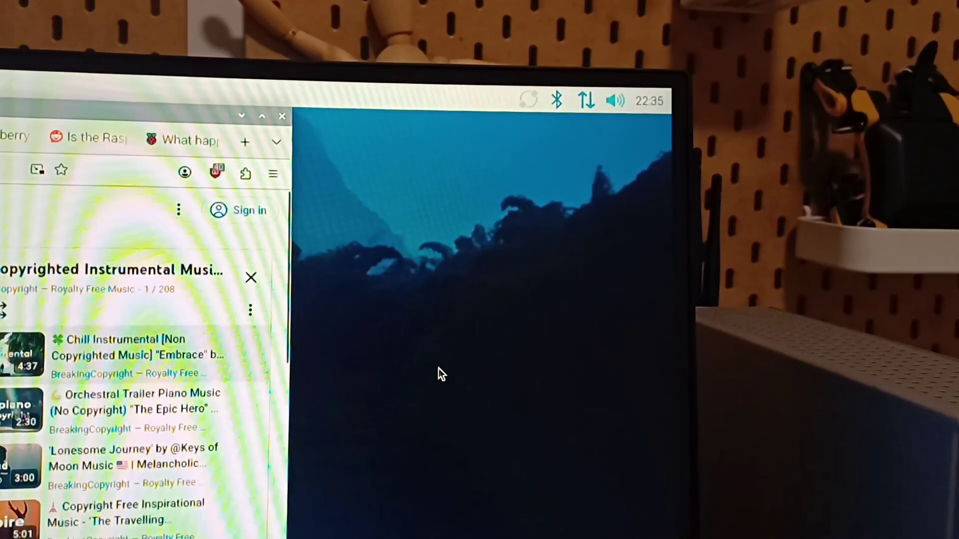
Bring up the top-panel speaker volume slider with its mute option.
left_click(619, 101)
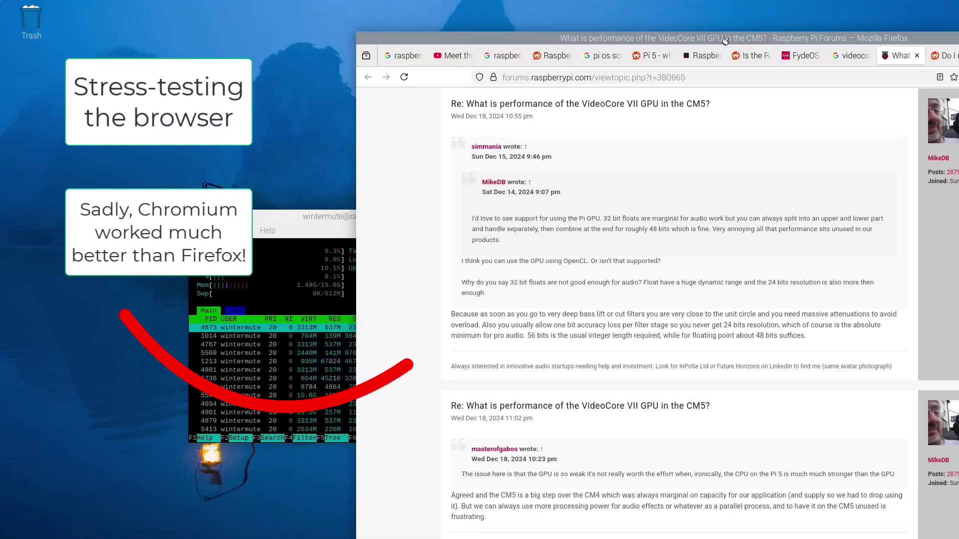
Close the Armbian Raspberry Pi tab, leaving the Pi 500 gaming thread, and shift Firefox left.
left_click(690, 55)
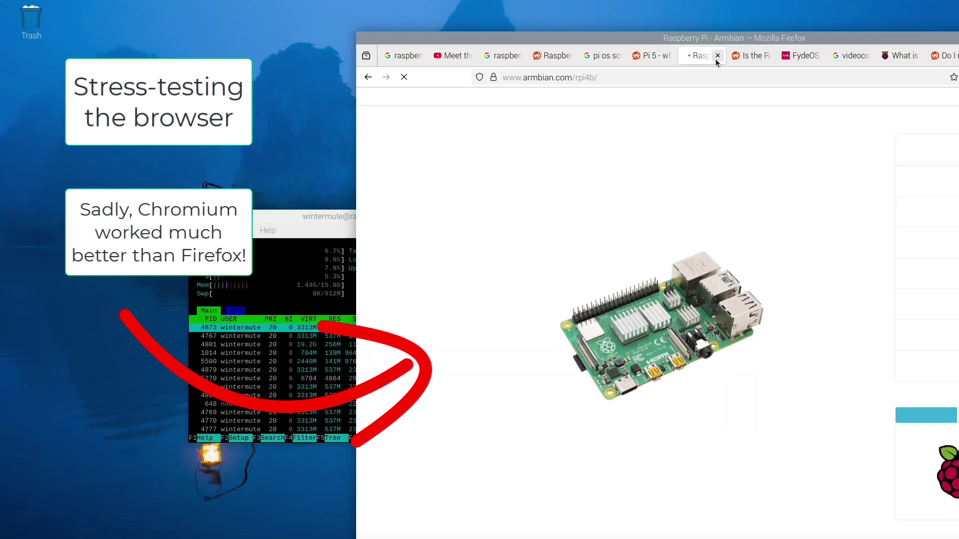
left_click(717, 57)
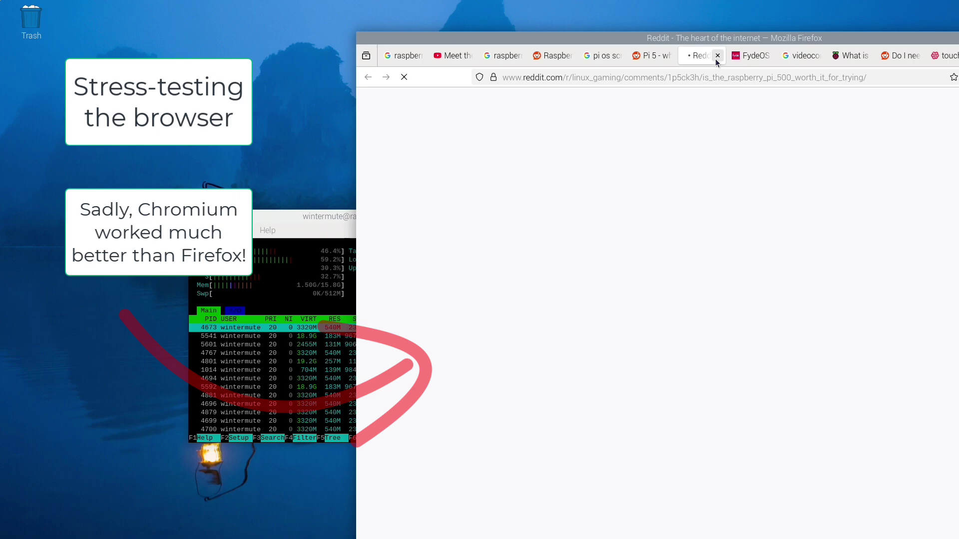
left_click_drag(695, 43, 613, 49)
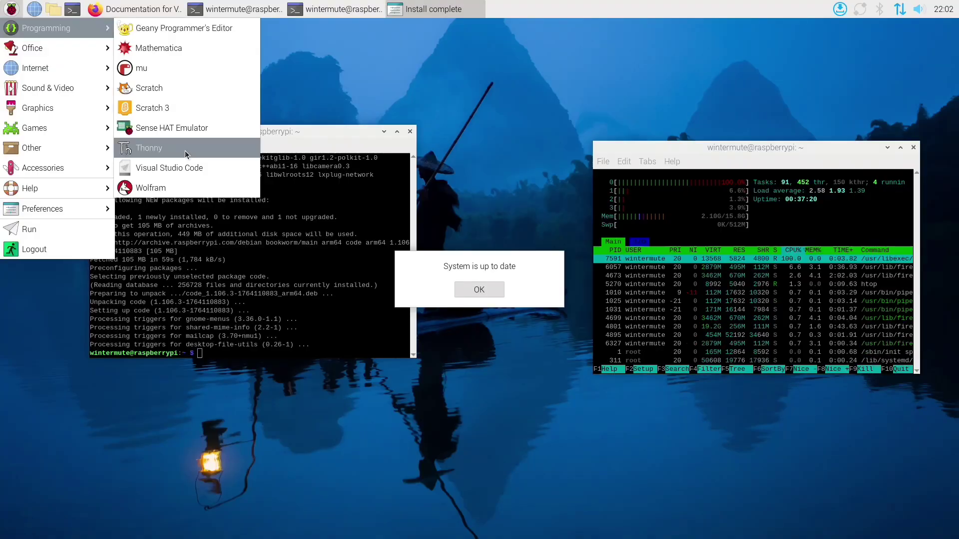
Launch Visual Studio Code from the Programming menu and maximize it on the Get started walkthrough.
left_click(155, 170)
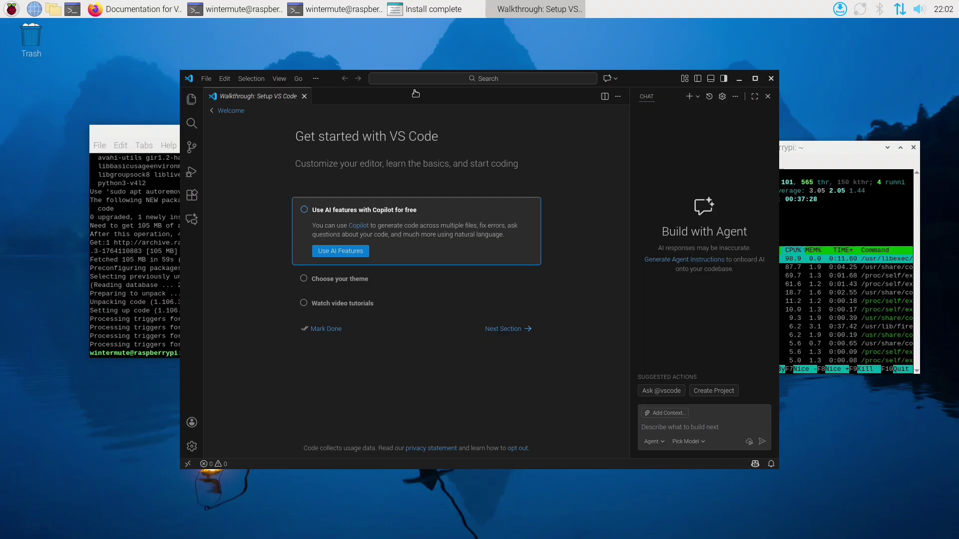
double_click(329, 82)
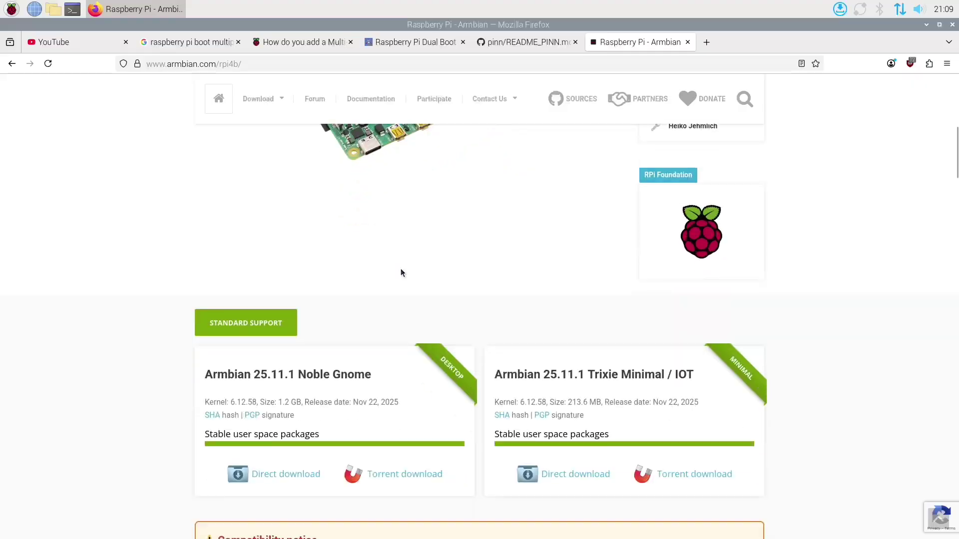
scroll(420, 288, "down", 2)
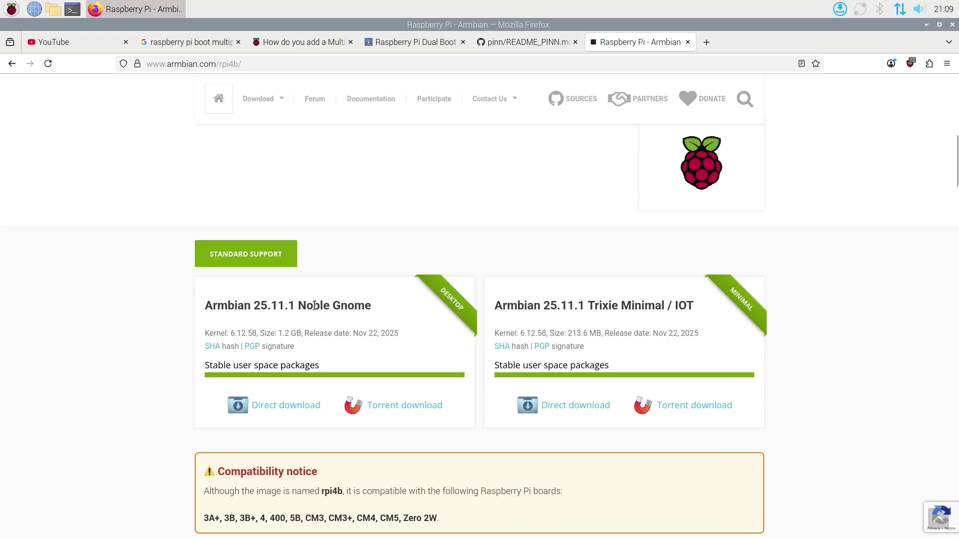
scroll(314, 307, "up", 2)
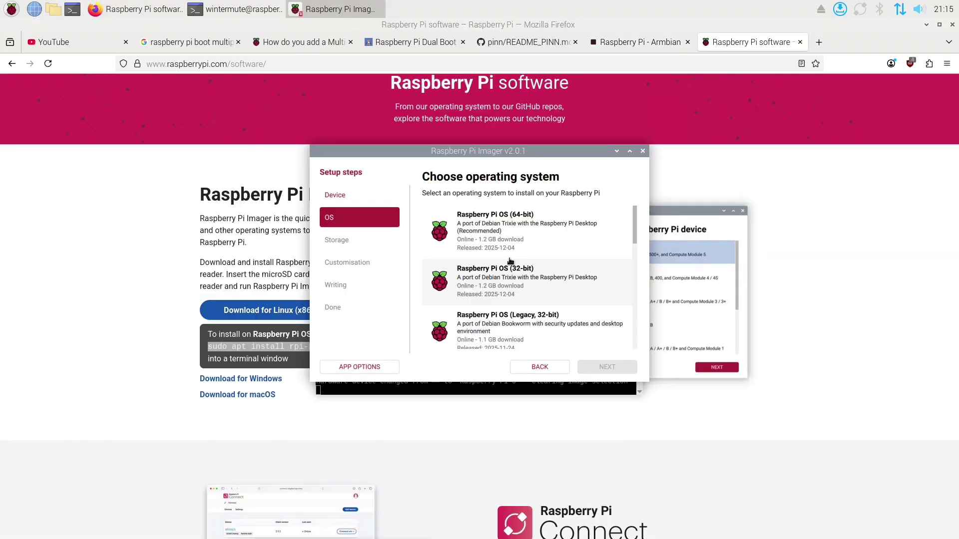
Write the PINN misc utility image to the internal SD card reader, confirming the erase.
scroll(510, 280, "down", 10)
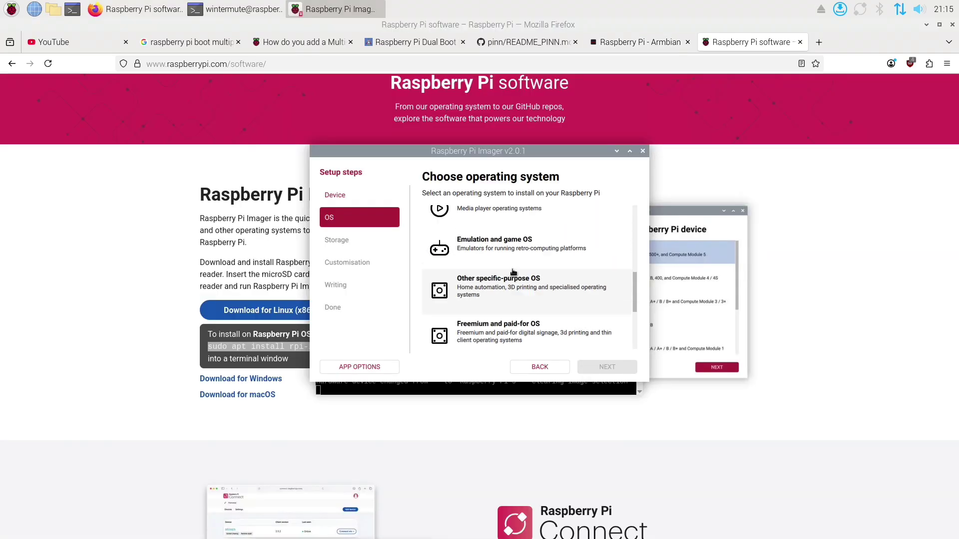
left_click(499, 244)
left_click(529, 270)
left_click(614, 366)
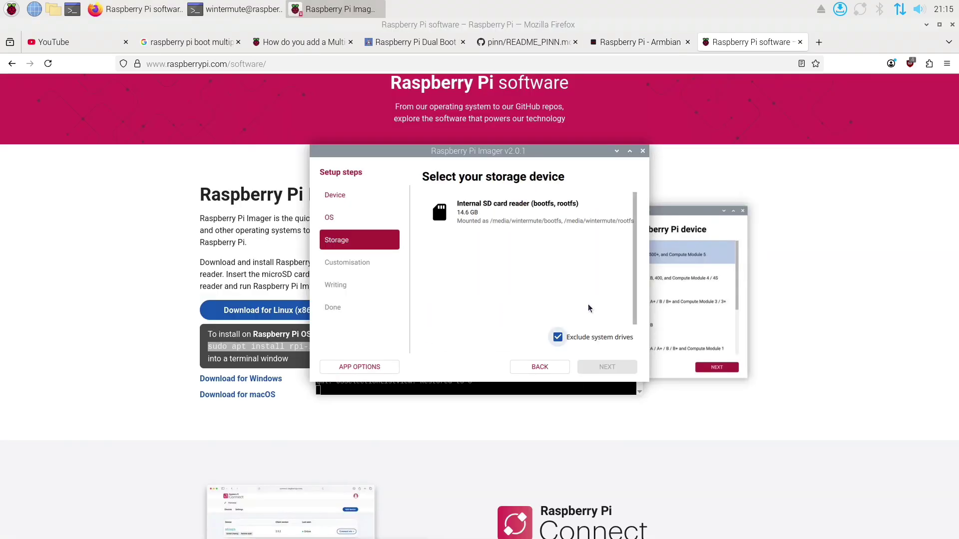
left_click(607, 367)
left_click(607, 366)
left_click(560, 299)
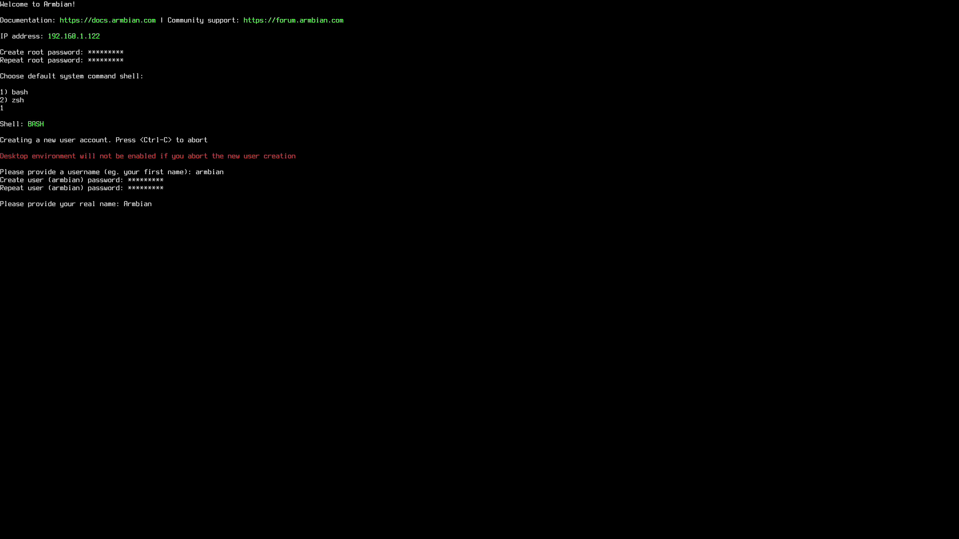
Pick locale option 4, nl_NL.UTF-8, and dismiss the GNOME overview to reach the desktop.
key("Return")
type("4")
key("Return")
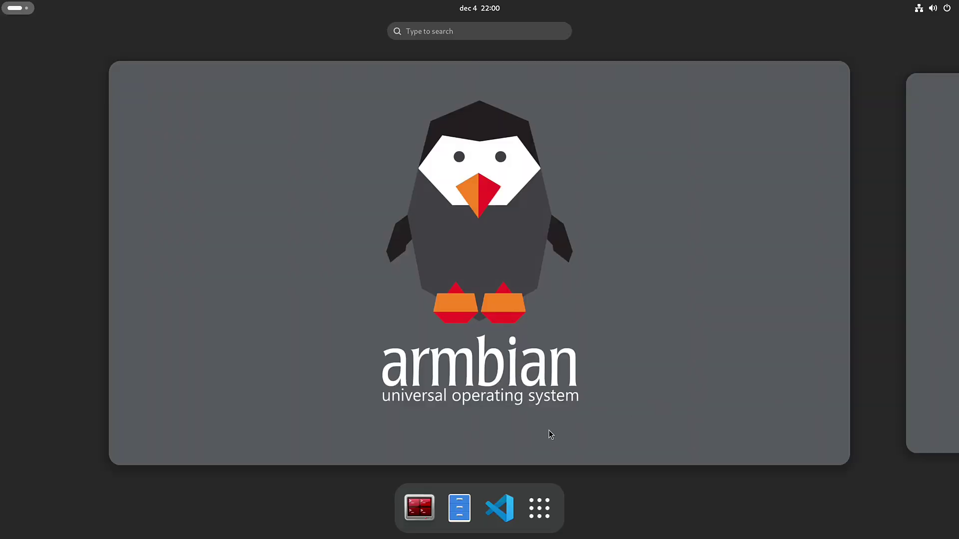
left_click(446, 414)
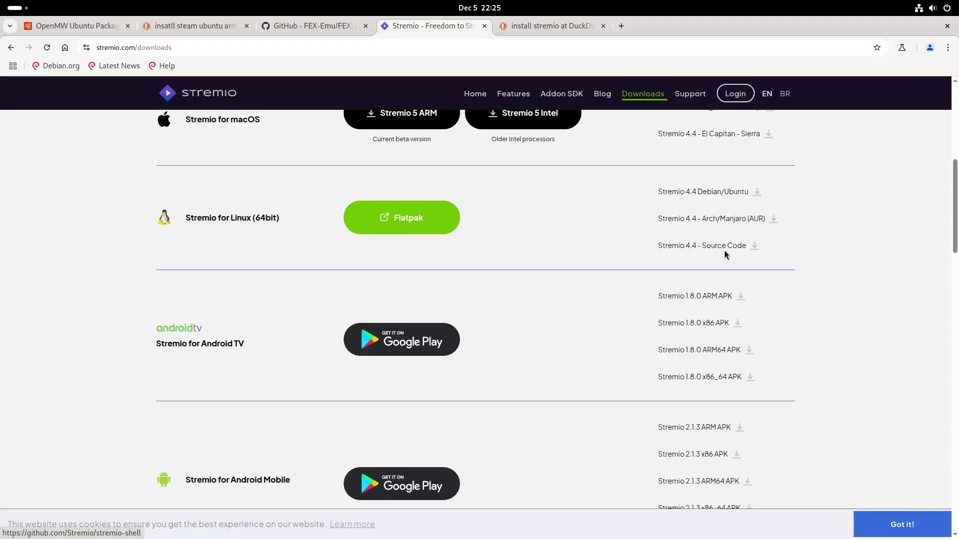
Check Stremio's Linux Flatpak page, then try the downloaded installer and dismiss its wrong-architecture error.
scroll(735, 238, "down", 15)
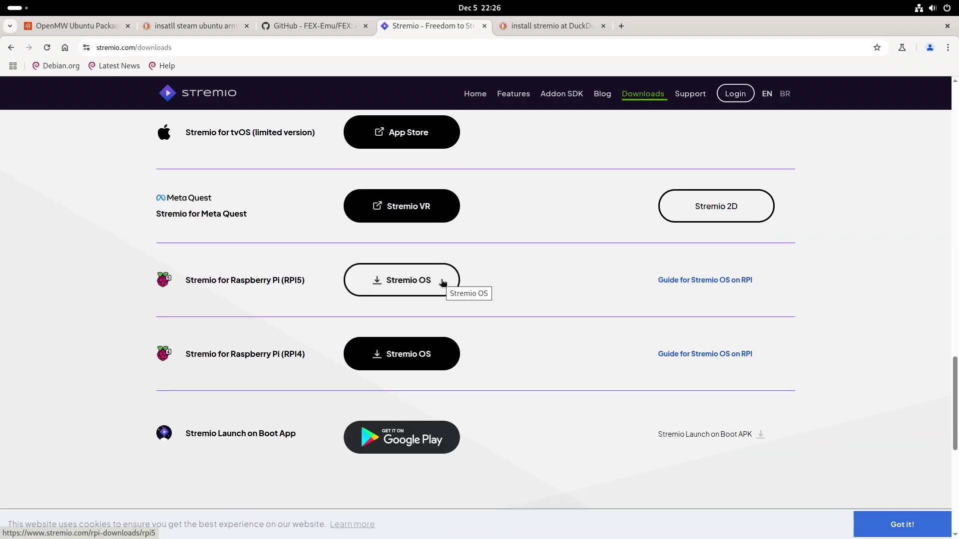
scroll(589, 323, "up", 18)
scroll(424, 301, "down", 3)
left_click(424, 294)
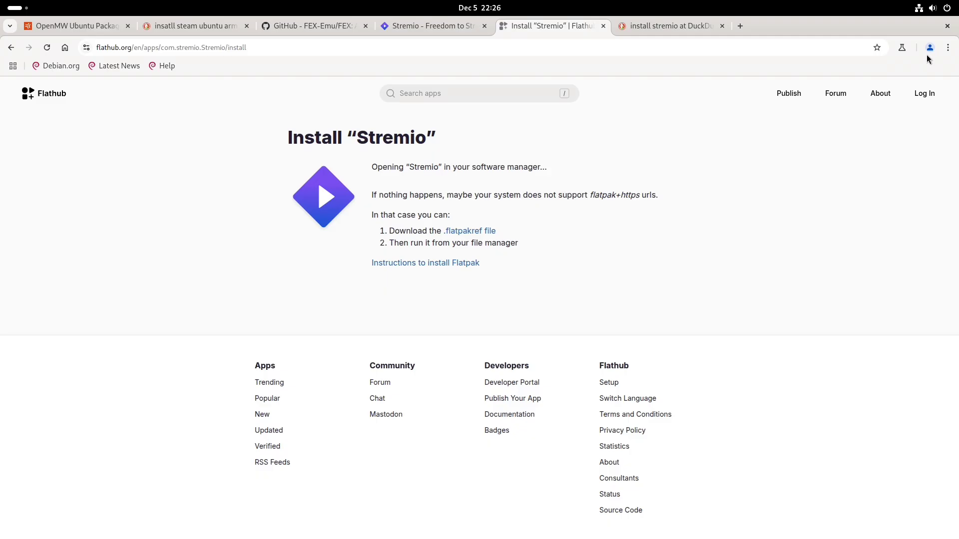
left_click(404, 29)
left_click(906, 75)
left_click(910, 50)
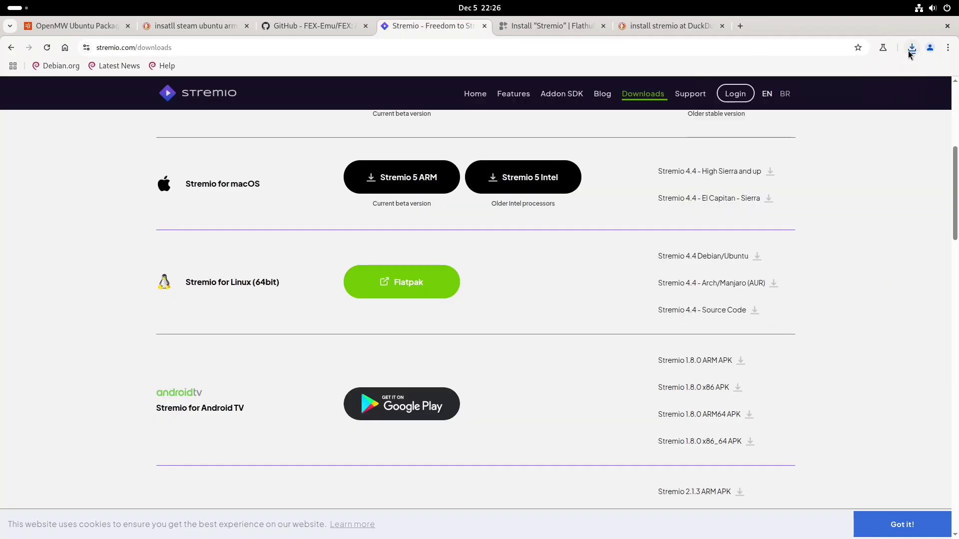
left_click(903, 95)
left_click(548, 246)
Download Stremio OS (RPI5) and open a blank new browser tab.
scroll(520, 259, "up", 5)
scroll(519, 259, "down", 15)
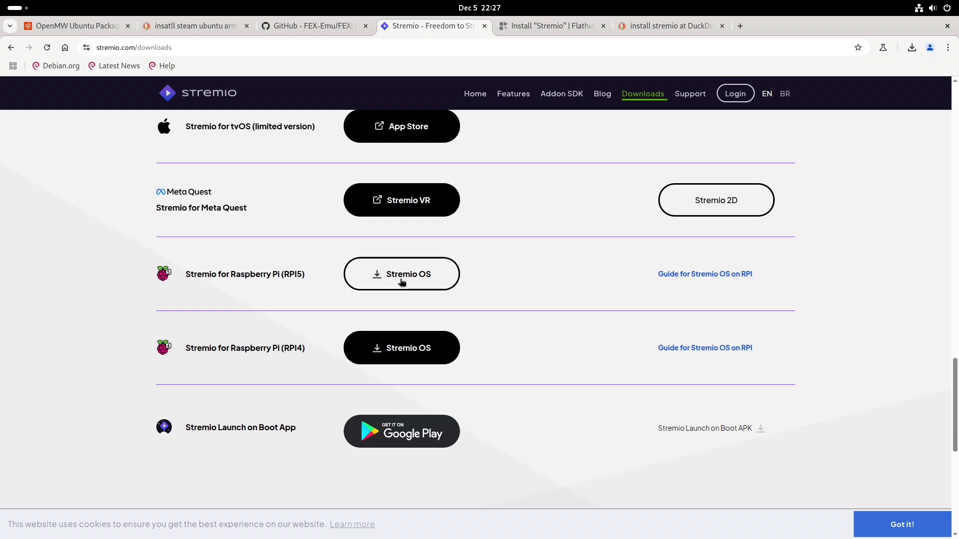
left_click(469, 262)
left_click(739, 25)
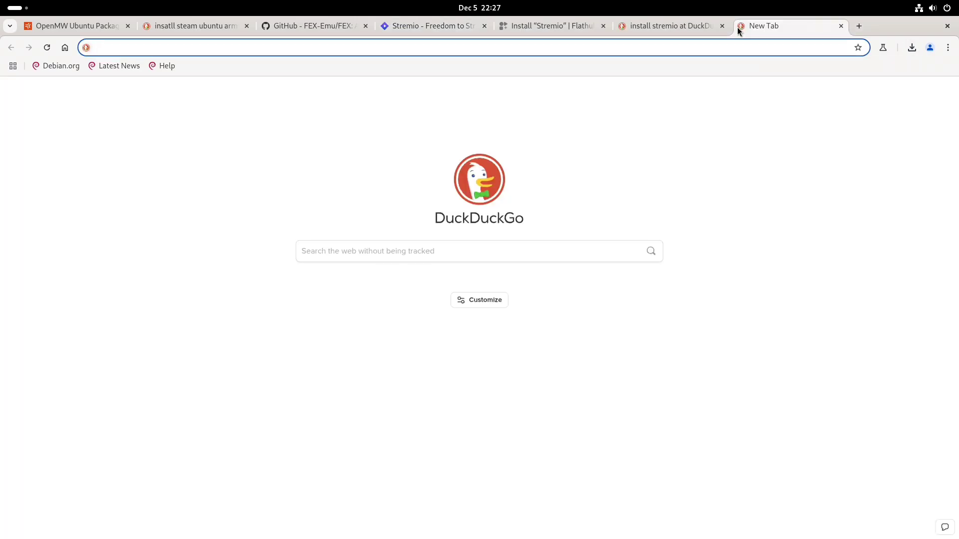
Review the Flathub Stremio and GitHub issue pages, then list the stremio-shell folder with ls.
type("stremio-shell.git")
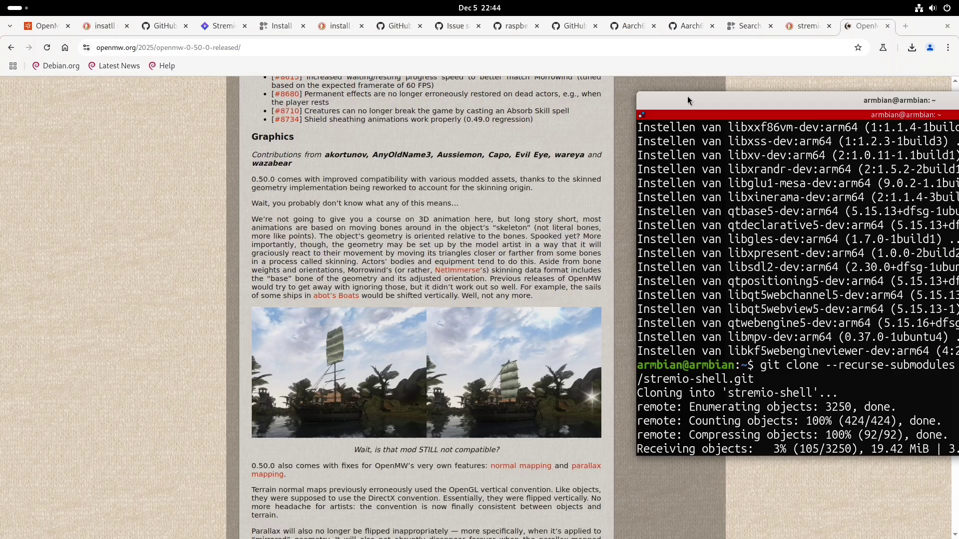
mouse_move(687, 96)
left_mouse_down()
mouse_move(746, 90)
mouse_move(678, 91)
left_mouse_up()
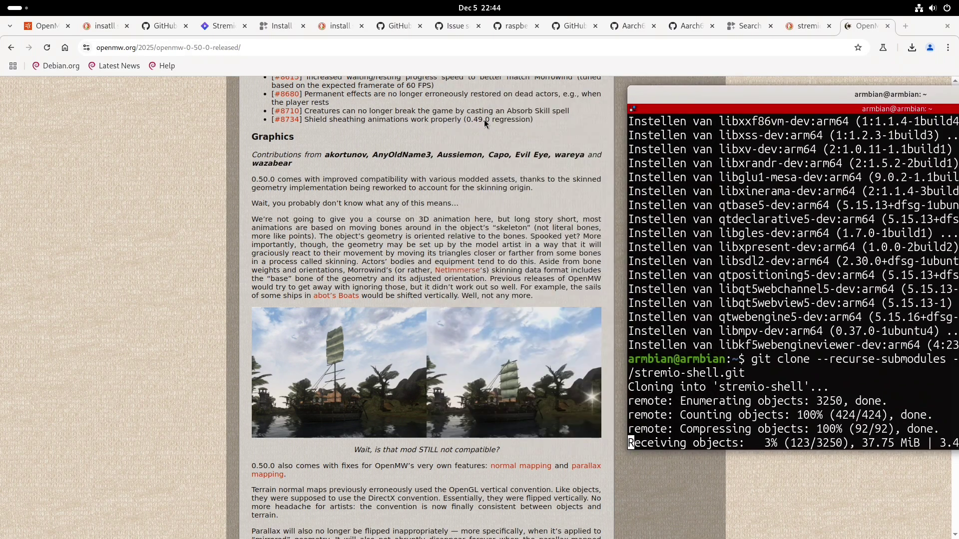
left_click(749, 25)
key("alt+Left")
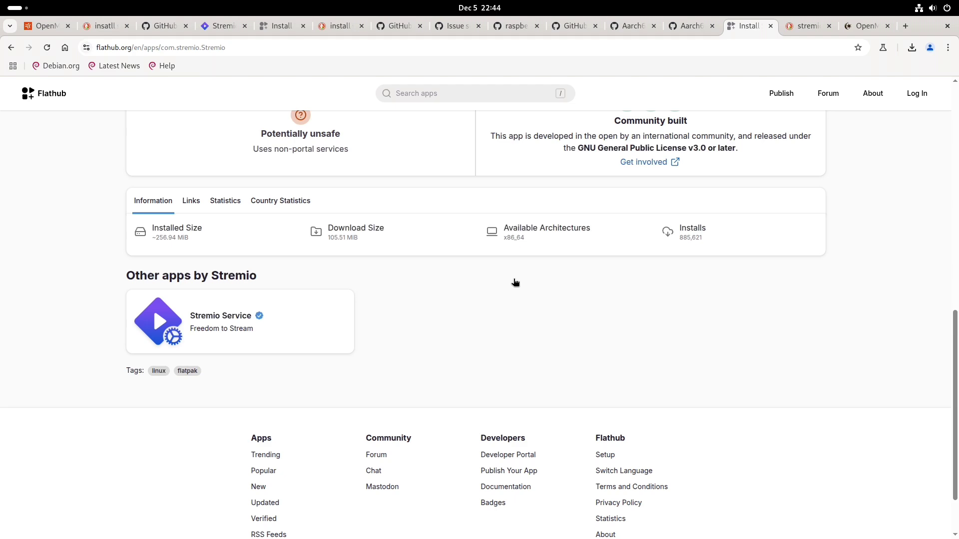
left_click(699, 26)
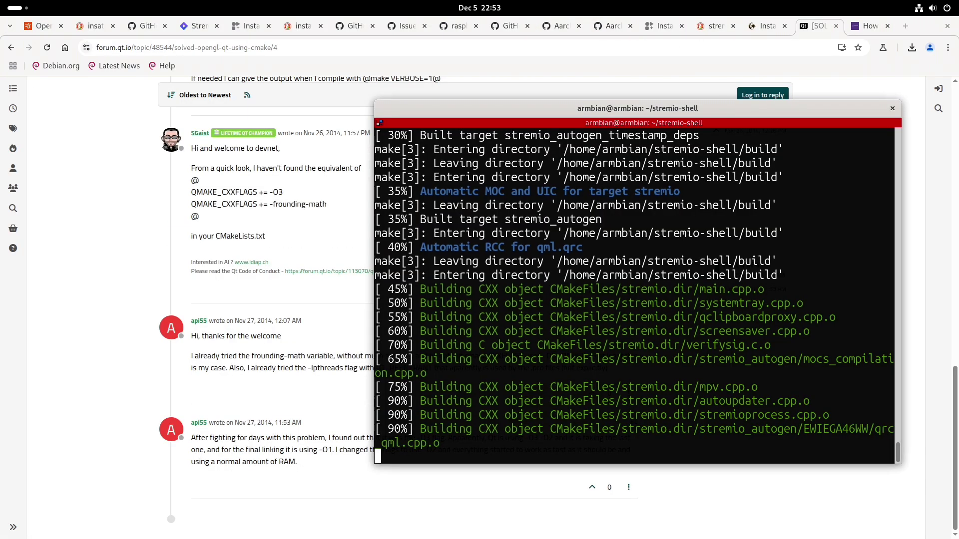
type("ls")
key("Return")
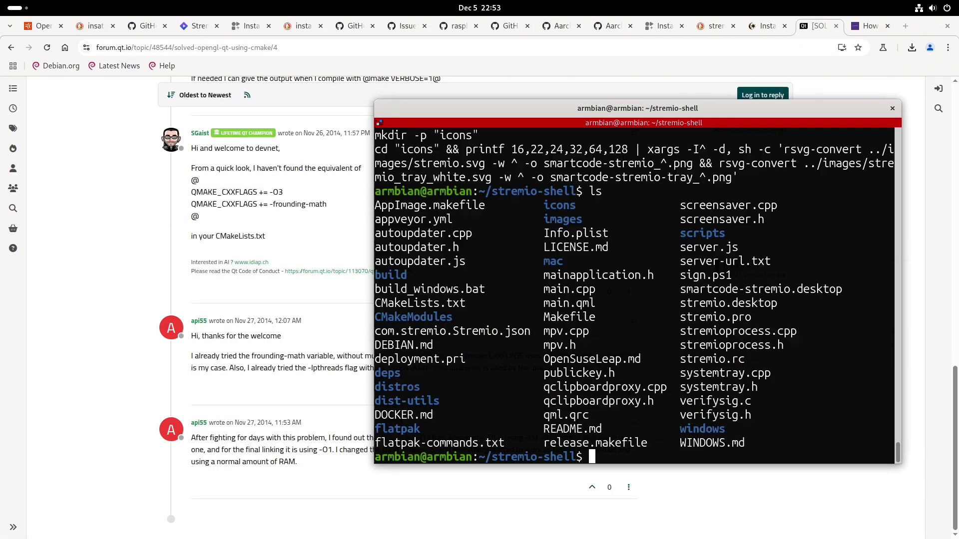
Close the GitHub issue tab and reopen Aarch64 build issue #27 from recent tabs.
left_click(567, 28)
key("ctrl+w")
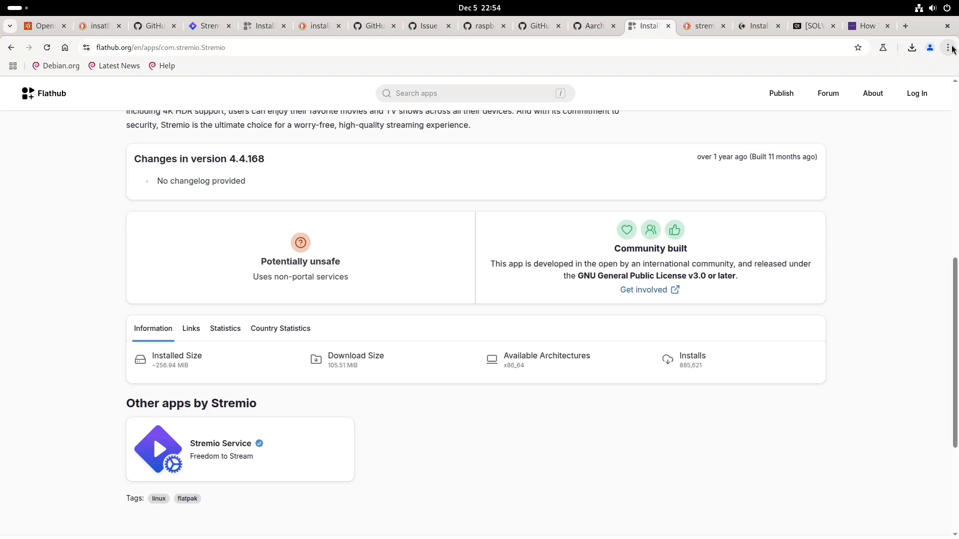
left_click(948, 48)
mouse_move(819, 165)
left_click(574, 226)
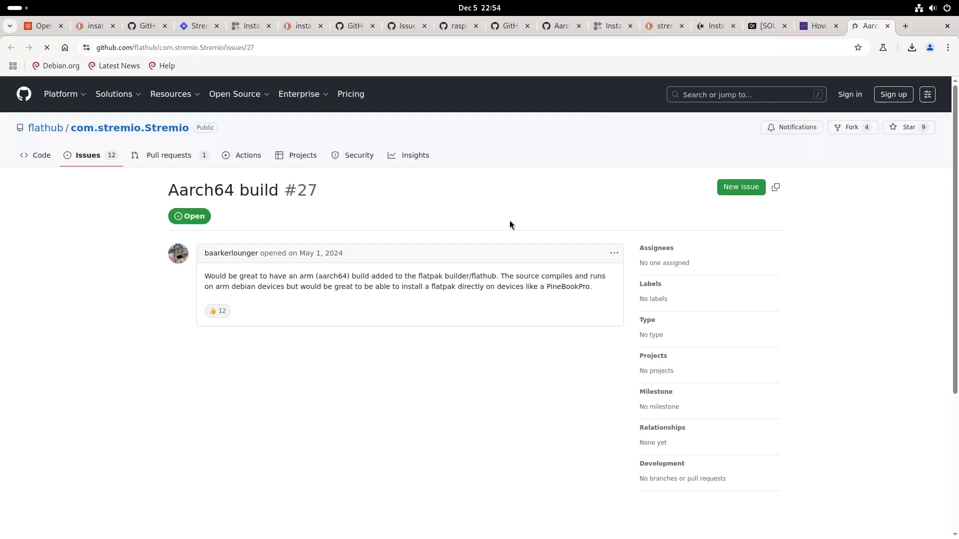
scroll(510, 225, "down", 8)
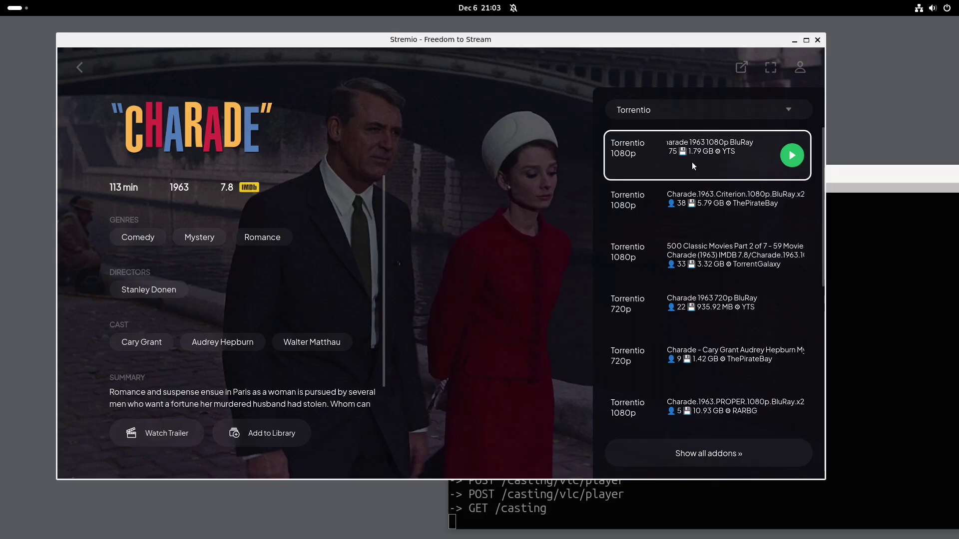
Play the first Charade stream, then choose Watch on VLC from the player's options menu.
left_click(691, 162)
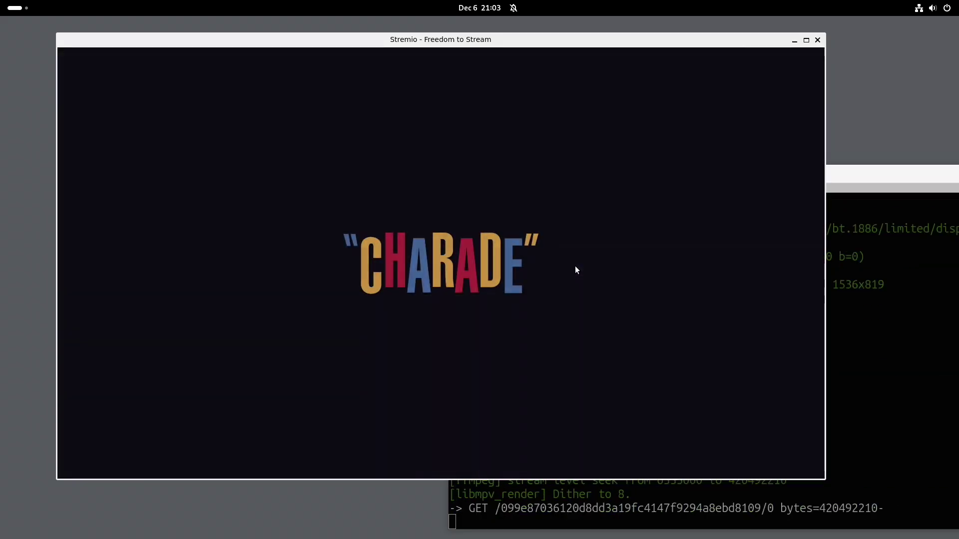
mouse_move(577, 269)
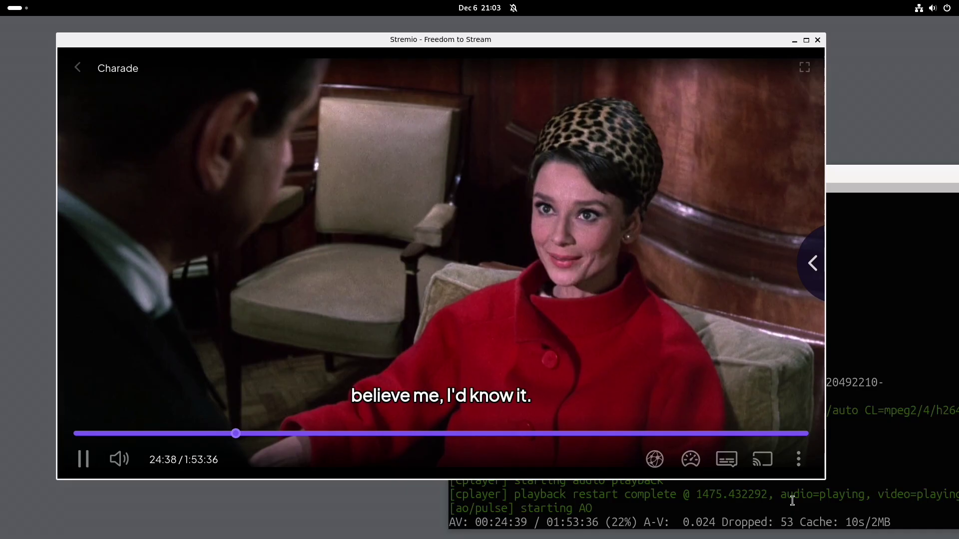
left_click(805, 463)
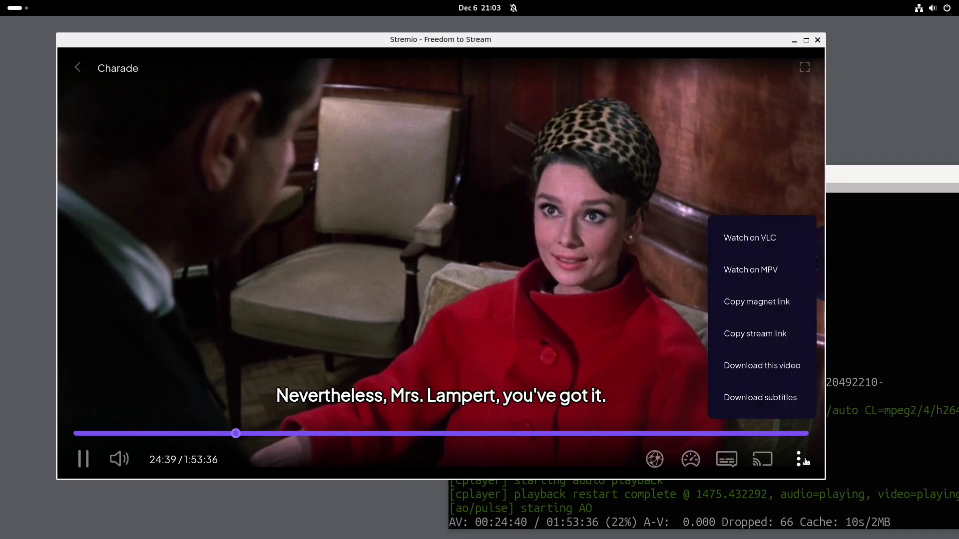
left_click(762, 238)
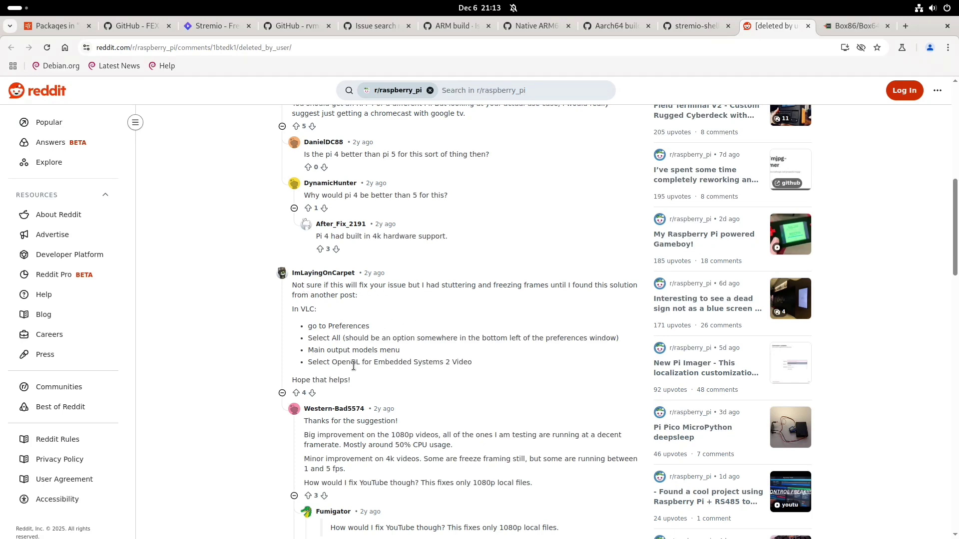
Launch VLC media player from page 3 of the installed-apps grid.
key("super")
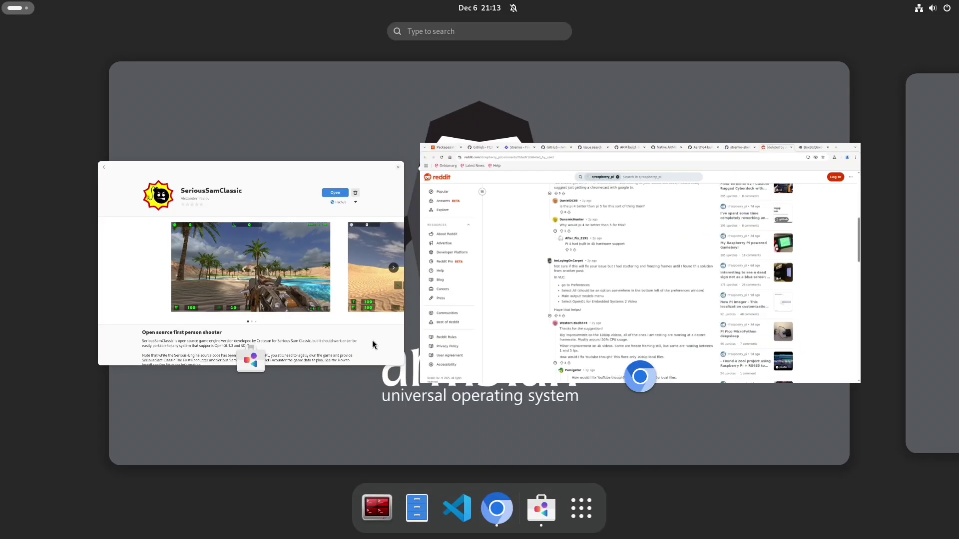
left_click(592, 514)
scroll(580, 260, "down", 2)
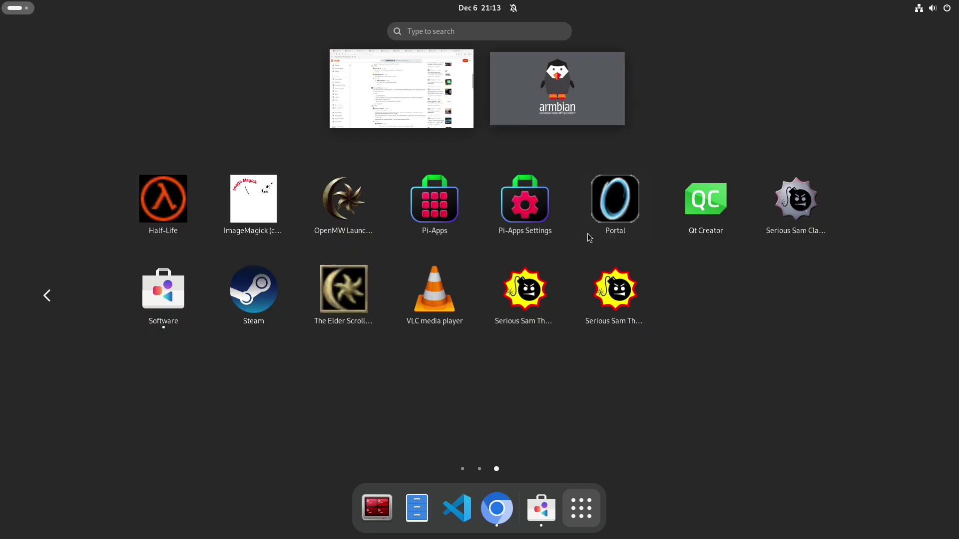
left_click(419, 310)
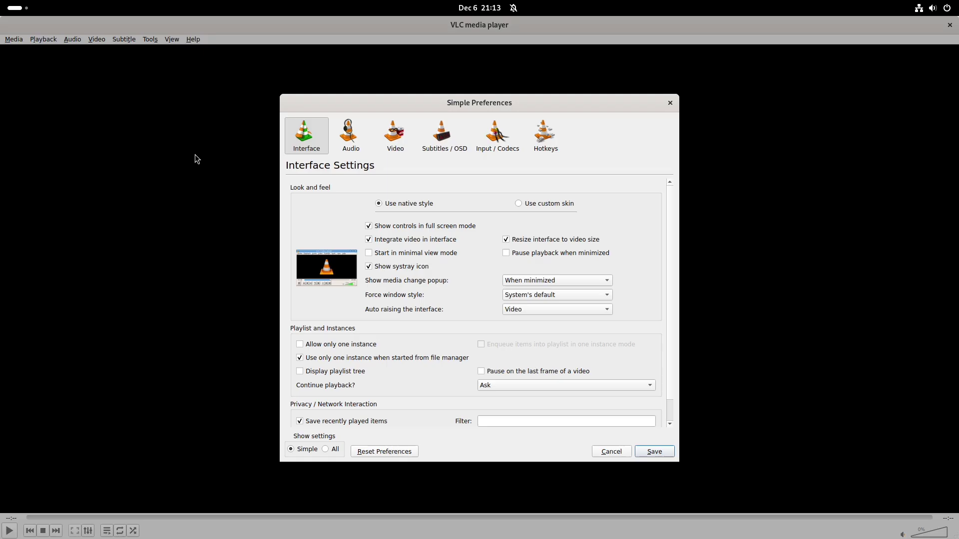
Confirm VLC's video output module is OpenGL for Embedded Systems 2 in All settings, then close VLC.
left_click(334, 449)
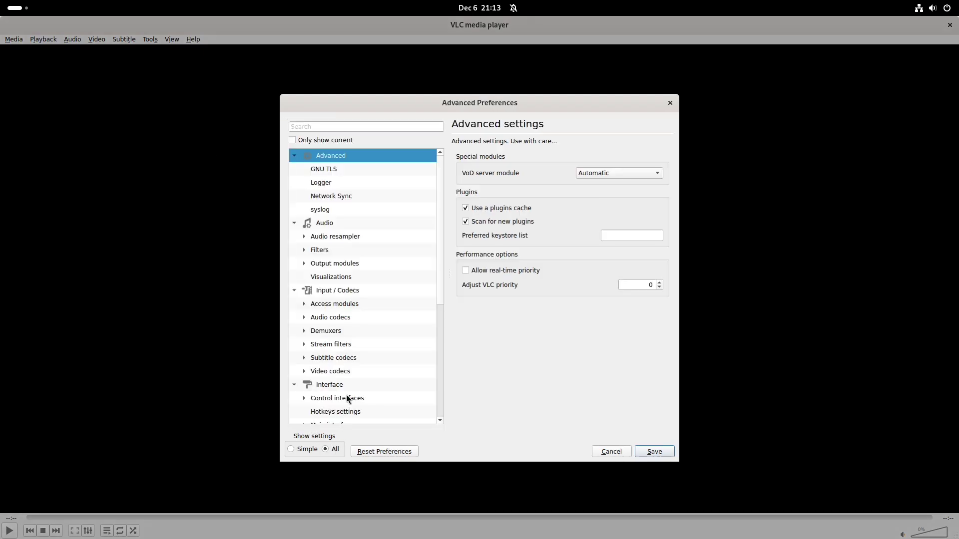
scroll(348, 391, "down", 5)
left_click(346, 384)
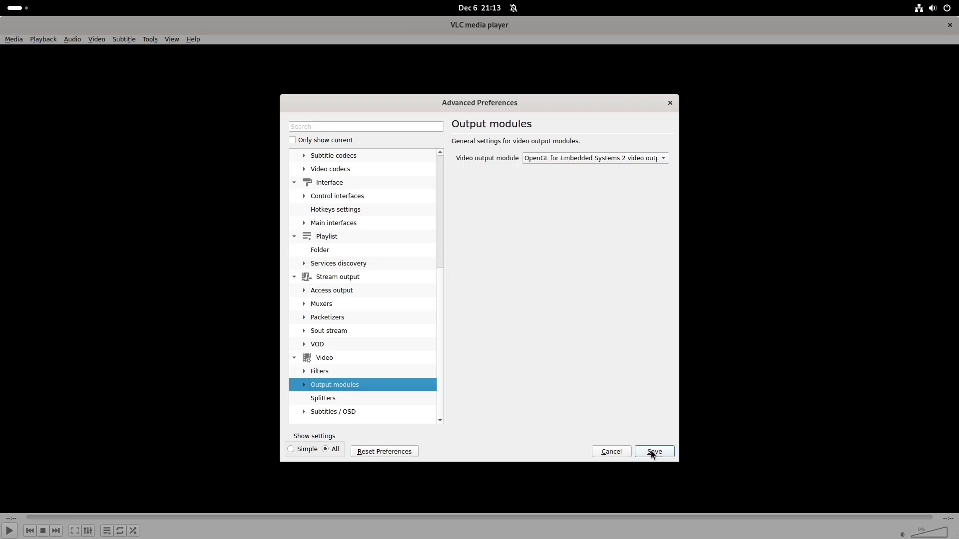
left_click(612, 452)
left_click(950, 26)
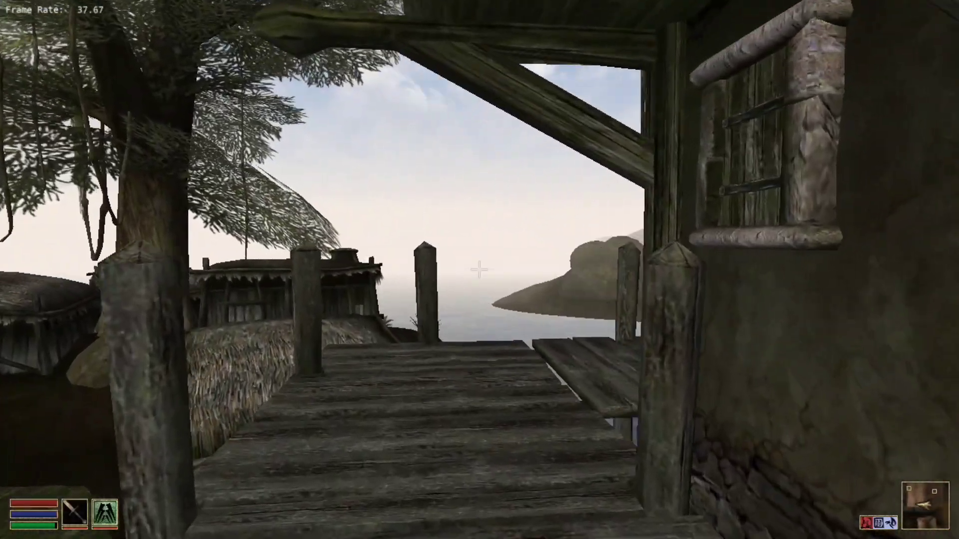
Walk off the dock, swim to the muddy island shore, and strike the mudcrab with the dagger.
key("w")
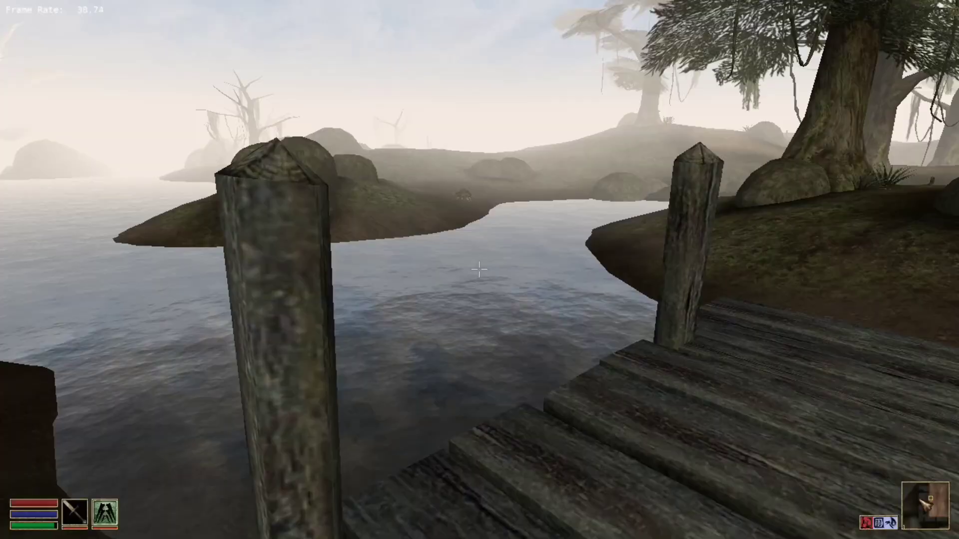
key("w")
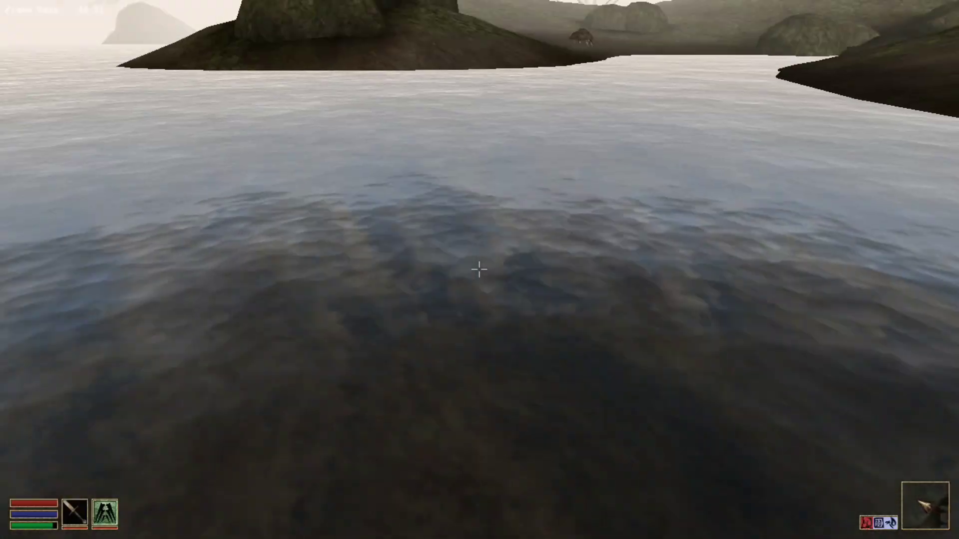
mouse_move(478, 270)
key("w")
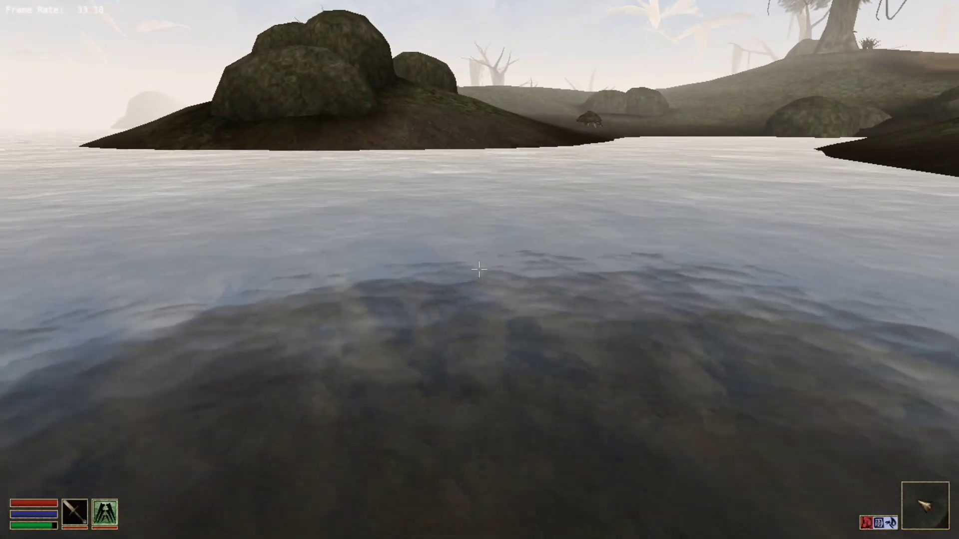
key("f")
key("w")
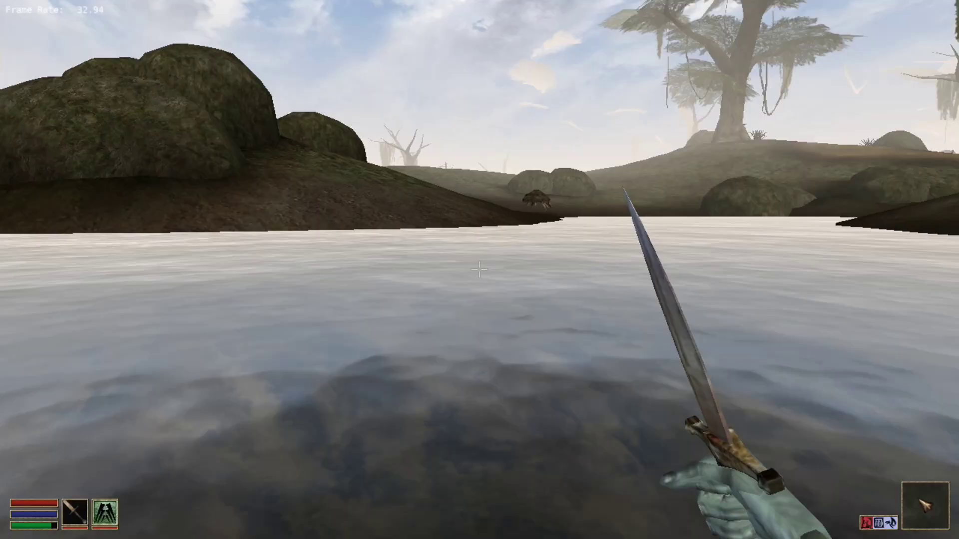
key("w")
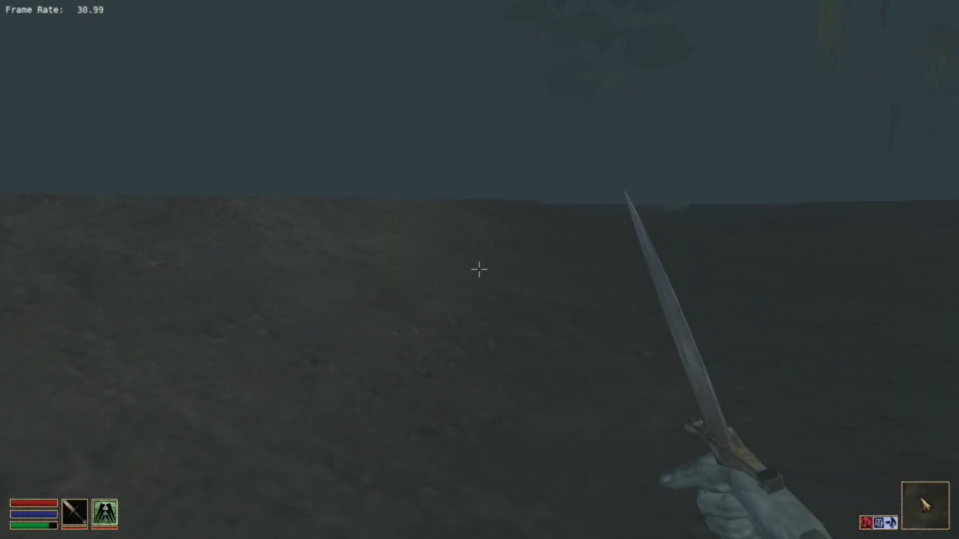
key("w")
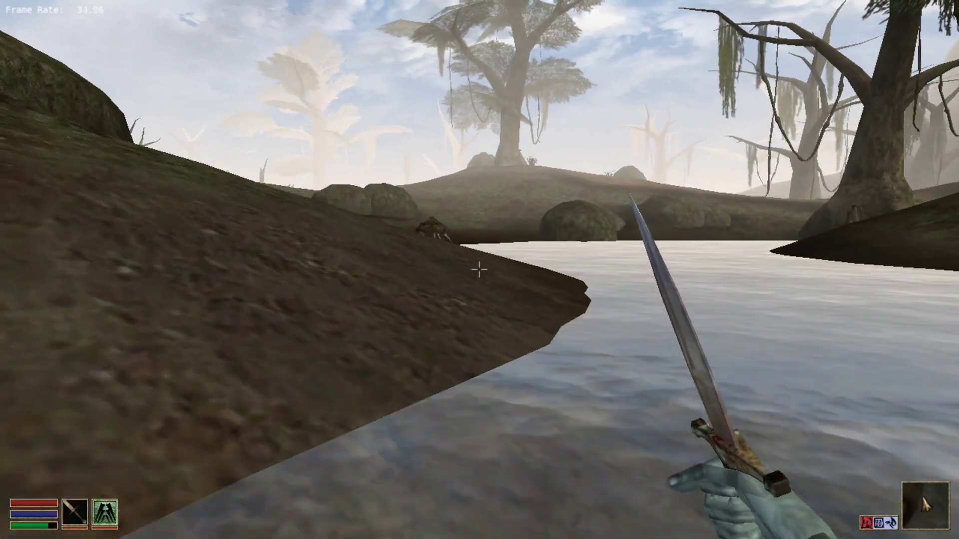
key("w")
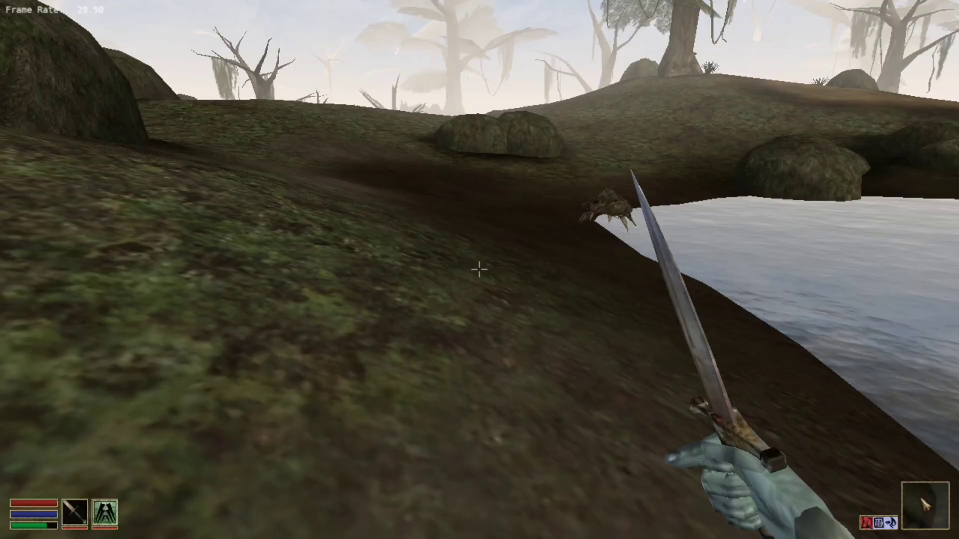
key("w")
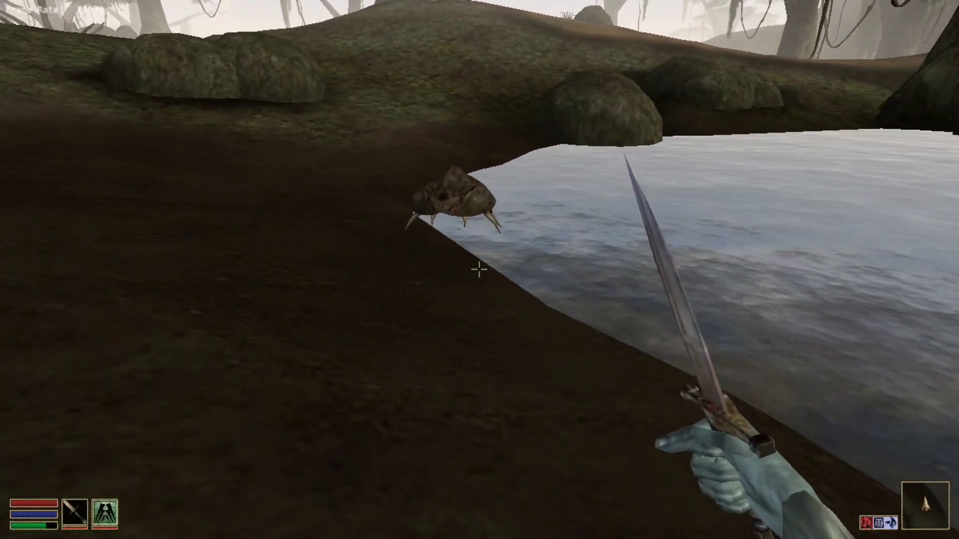
key("f")
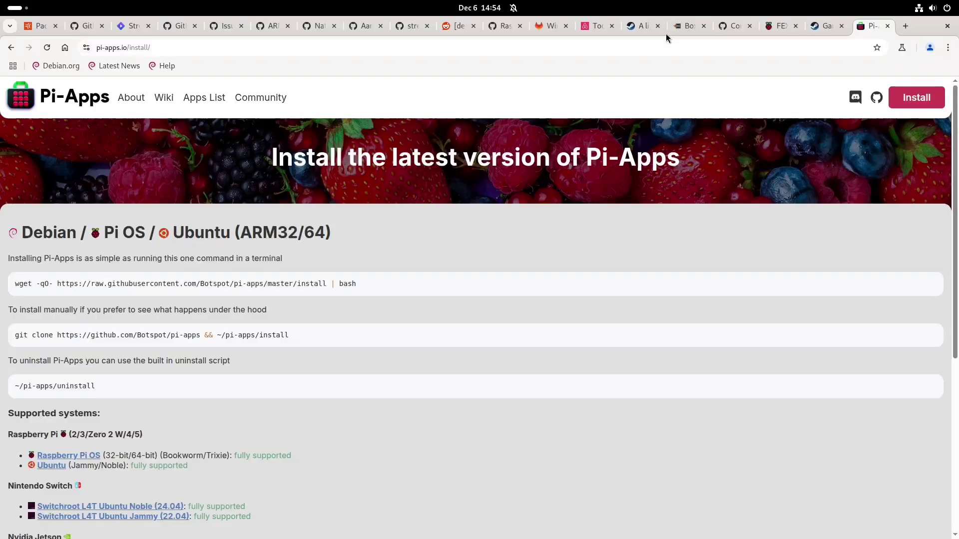
Switch to the Steam Community 'A list of Games…' tab and scroll through its Pi 5 game list.
left_click(640, 27)
scroll(696, 149, "up", 15)
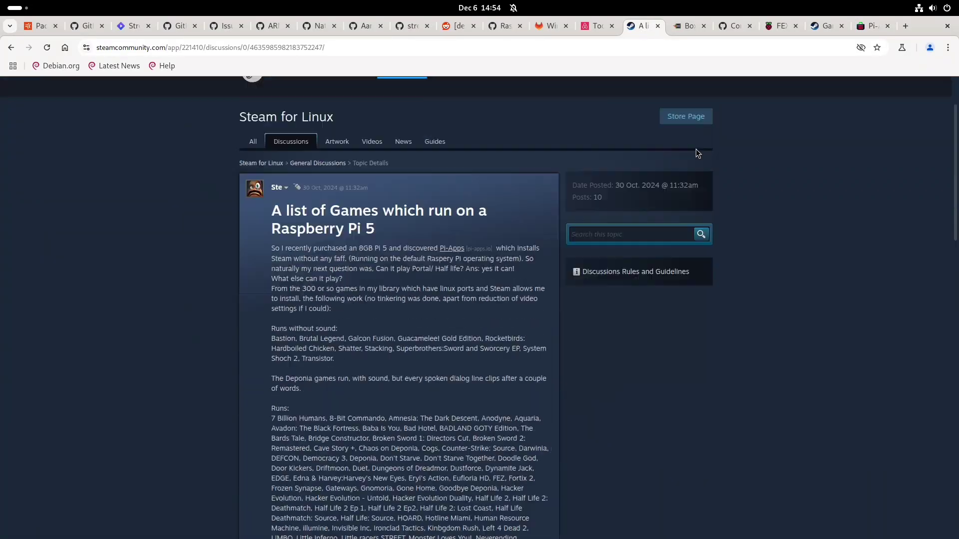
scroll(696, 149, "down", 5)
scroll(444, 179, "up", 4)
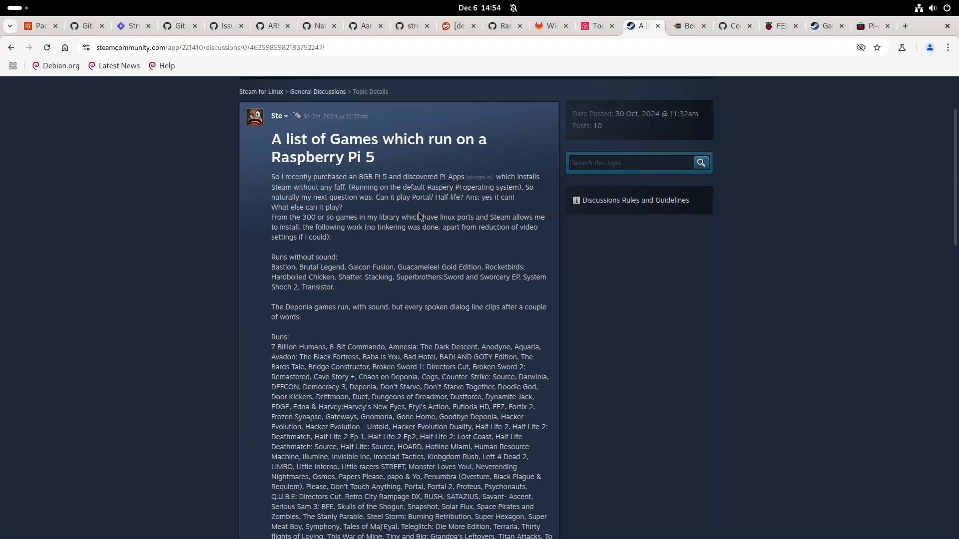
scroll(428, 242, "down", 2)
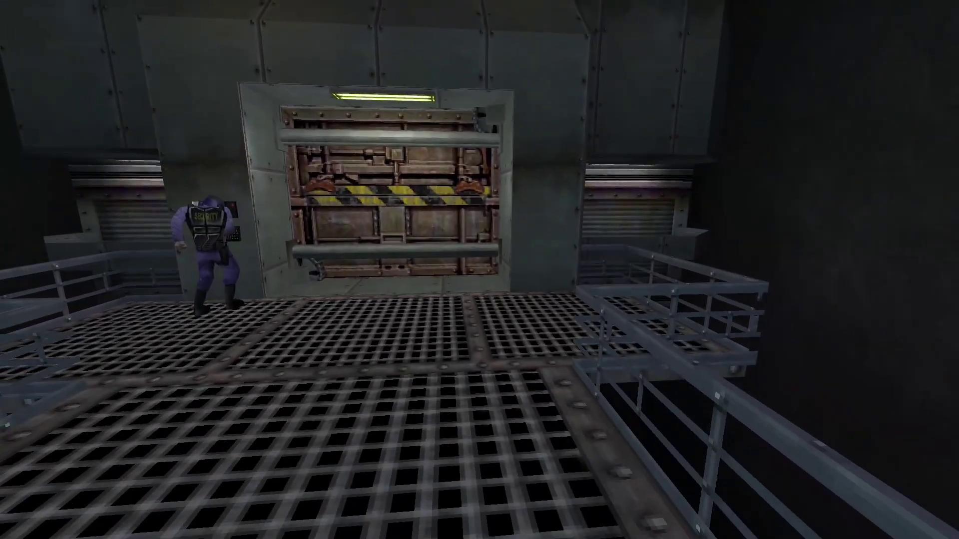
Pause Half-Life and bring up its Options screen.
key("Escape")
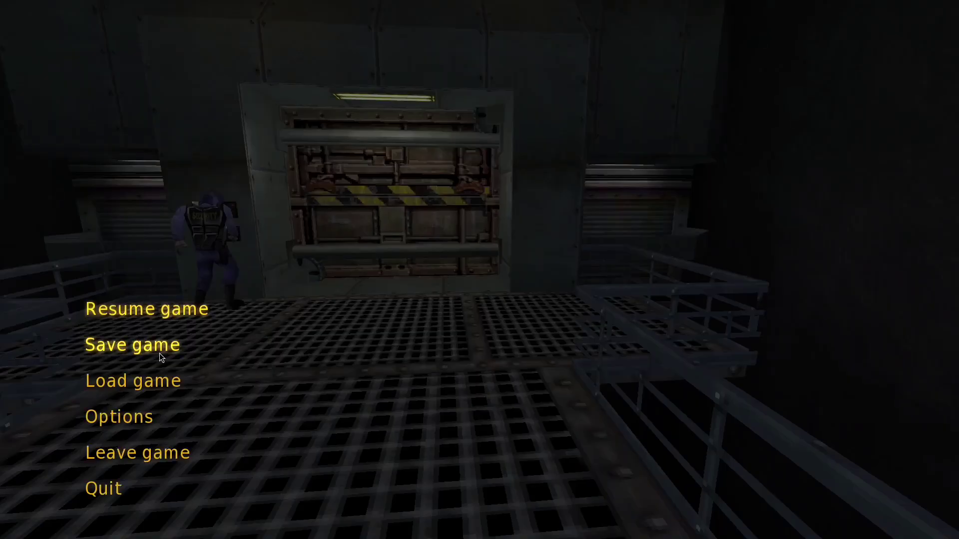
left_click(149, 425)
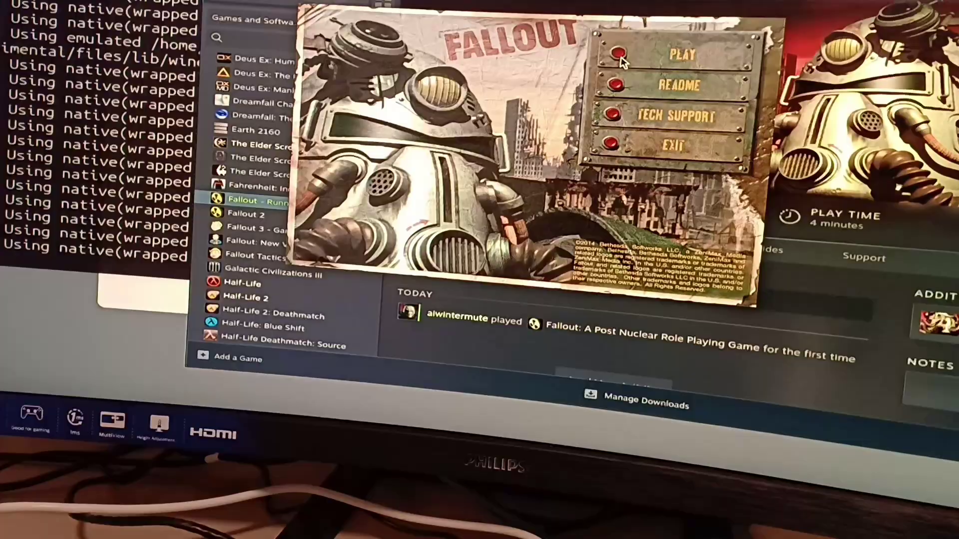
Start Fallout by choosing PLAY in its launcher.
left_click(620, 59)
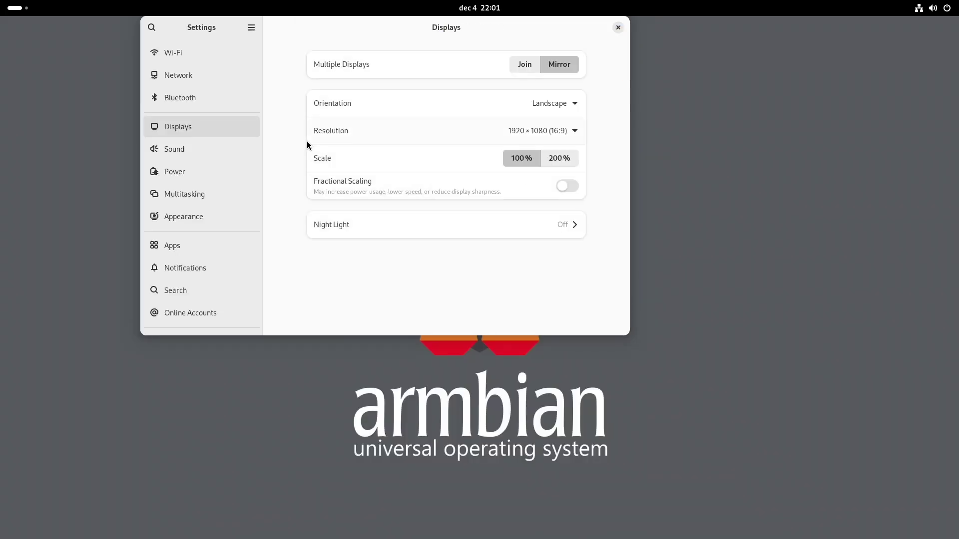
Go down the Settings sidebar to the System page listing region, date, users and About.
scroll(196, 254, "down", 1)
scroll(195, 252, "down", 4)
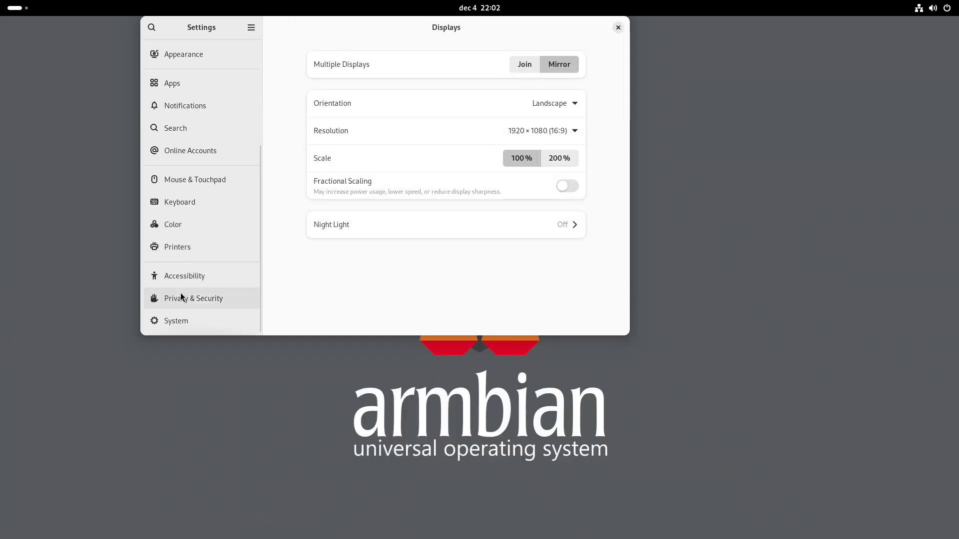
left_click(178, 319)
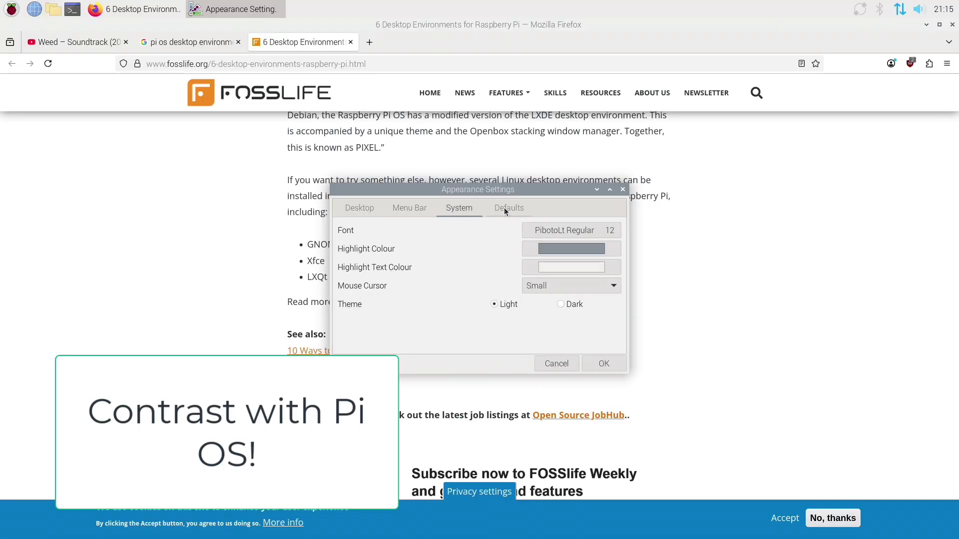
Look through the Defaults, Menu Bar and Desktop tabs of Appearance Settings, then cancel out.
left_click(504, 207)
left_click(393, 206)
left_click(364, 207)
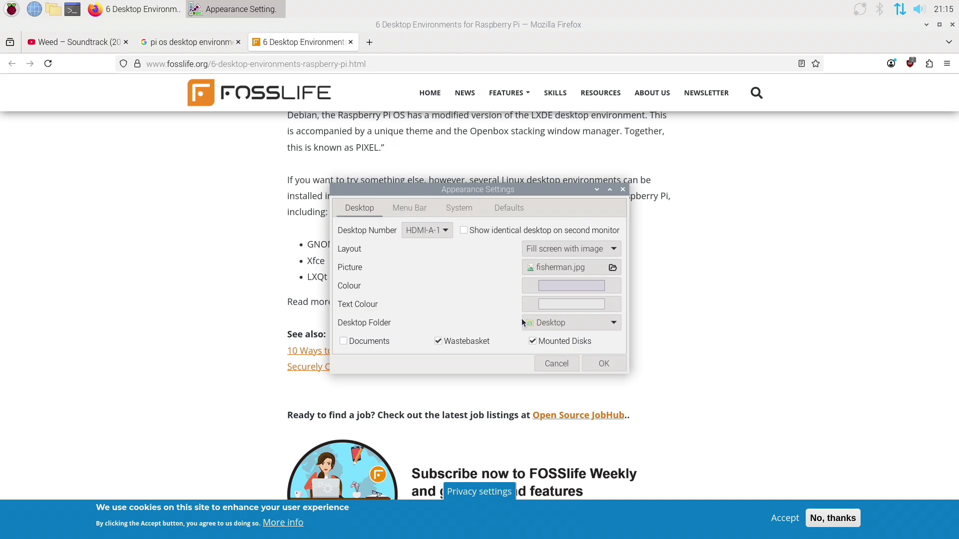
left_click(559, 362)
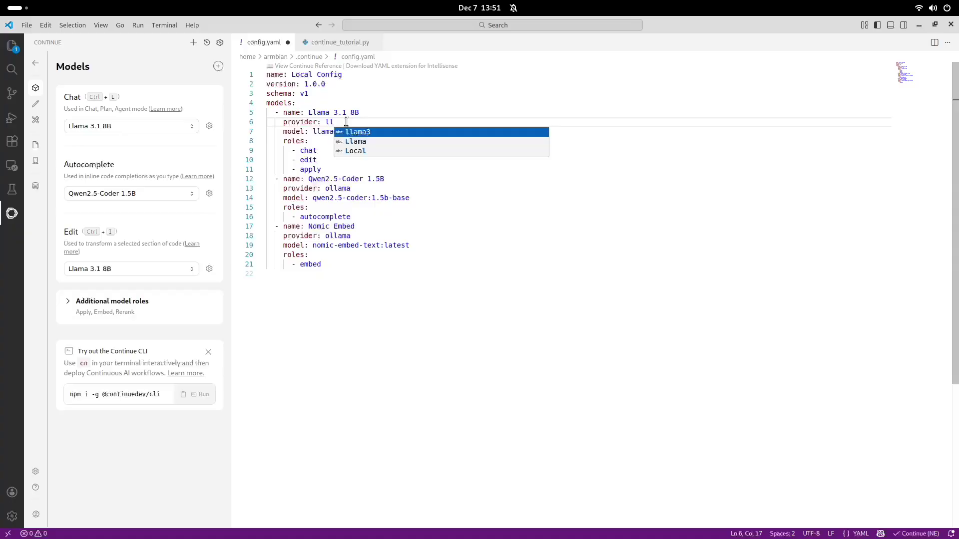
Copy 'llama.cpp' from line 6 over the 'ollama' providers on lines 13 and 18, and save config.yaml.
type("ama")
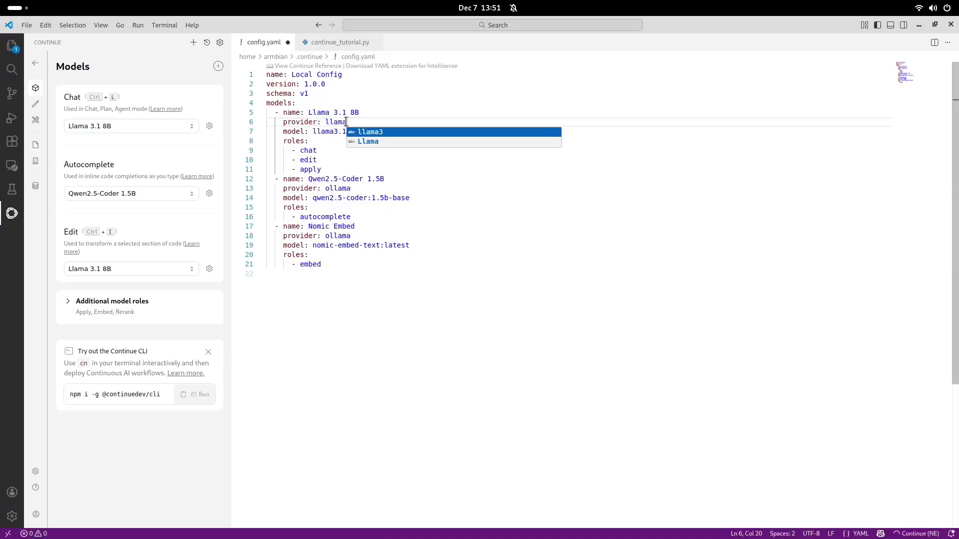
type(".cpp")
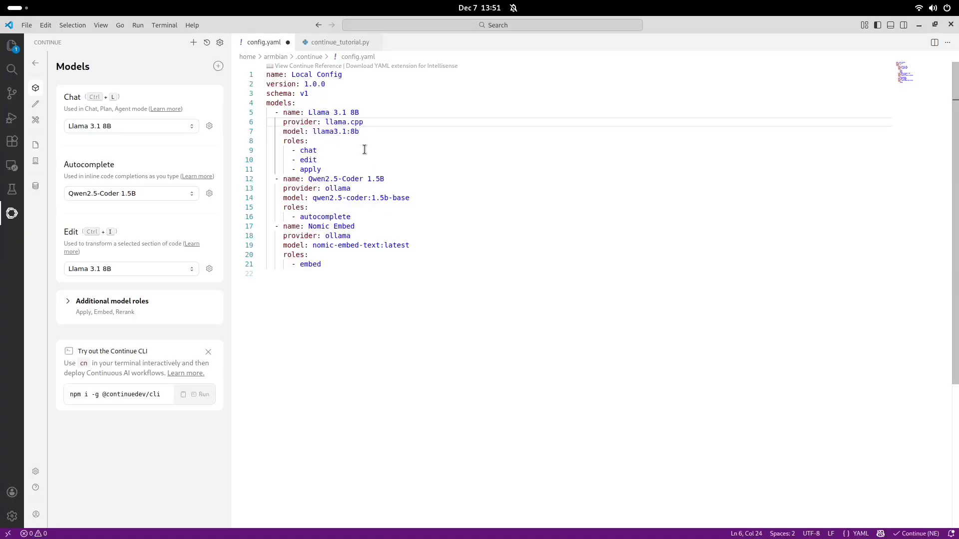
double_click(364, 150)
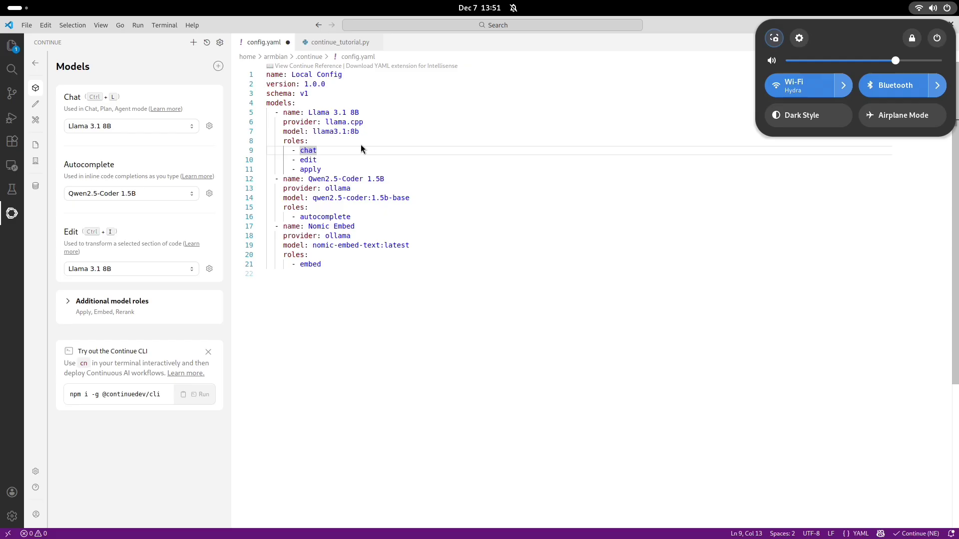
left_click_drag(369, 122, 325, 122)
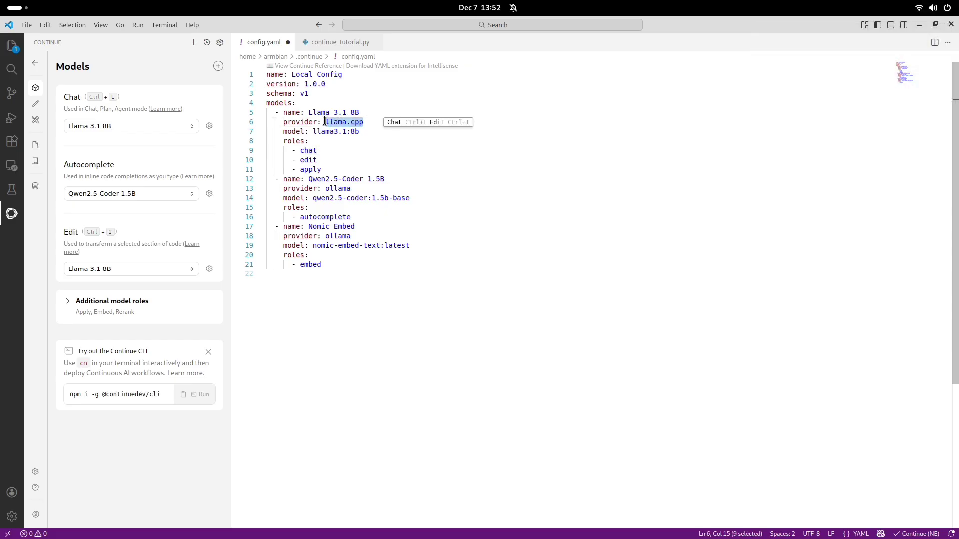
key("ctrl+c")
double_click(342, 188)
key("ctrl+v")
double_click(342, 239)
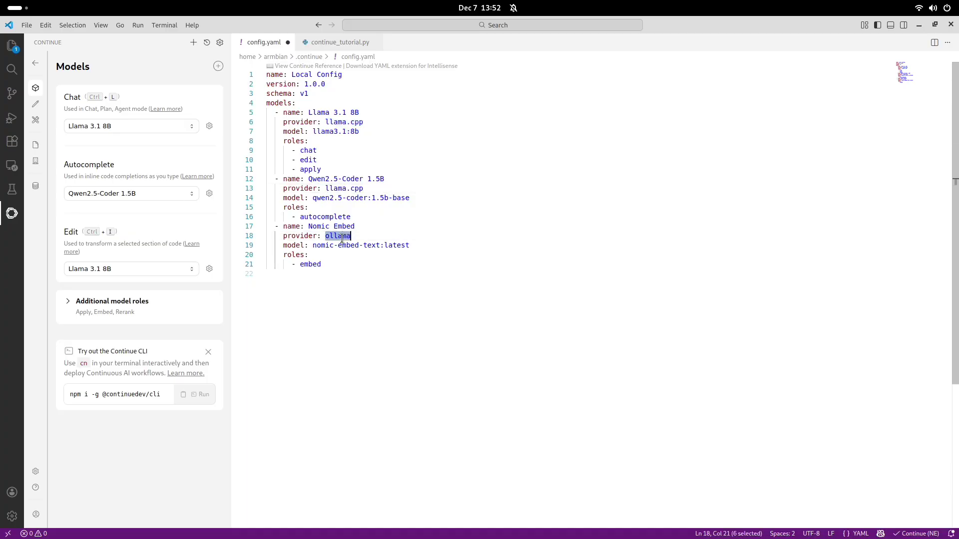
key("ctrl+v")
key("ctrl+s")
Bring the browser with the setup guide forward and move it toward the left.
left_click_drag(334, 226, 379, 226)
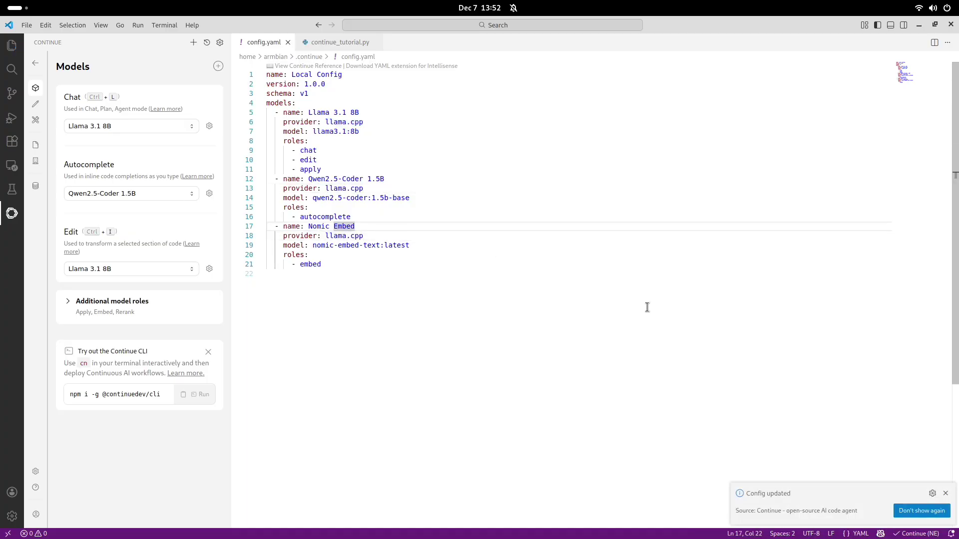
key("super")
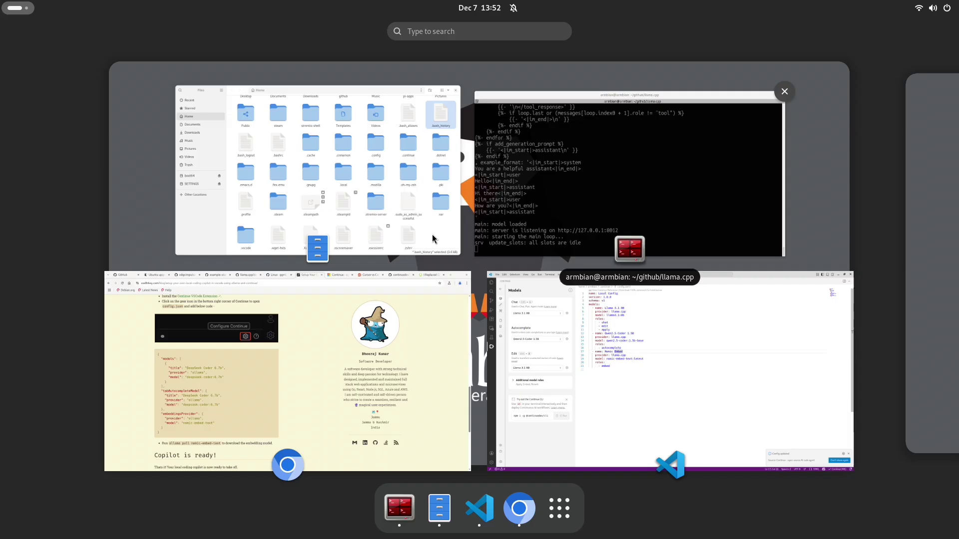
left_click(361, 304)
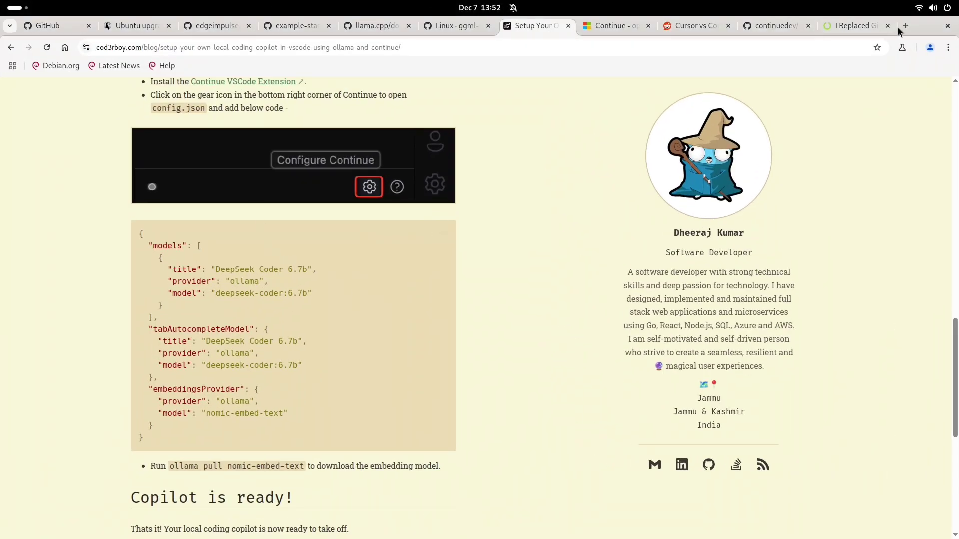
left_click_drag(927, 29, 786, 122)
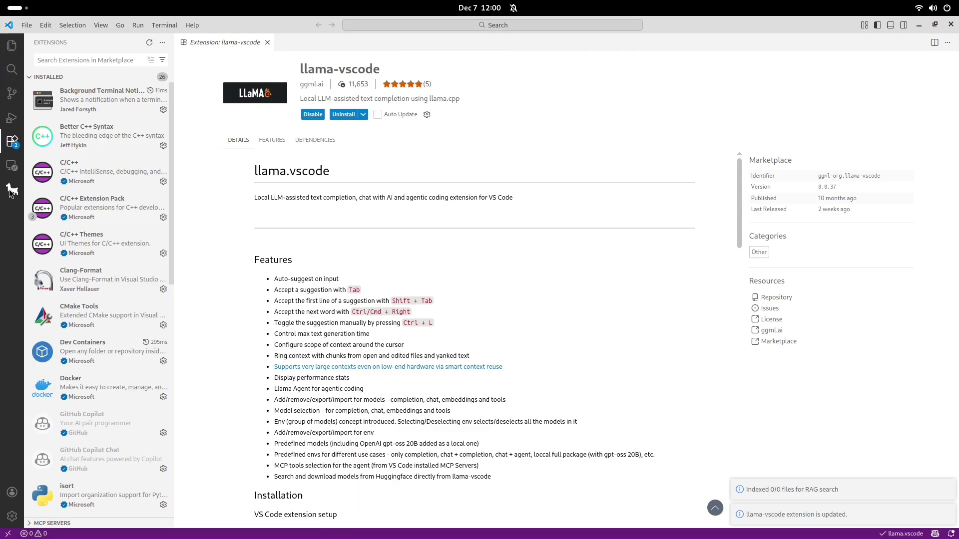
Send 'Hi' in the llama-vscode chat, widen its side panel, and start typing 'def'.
left_click(9, 190)
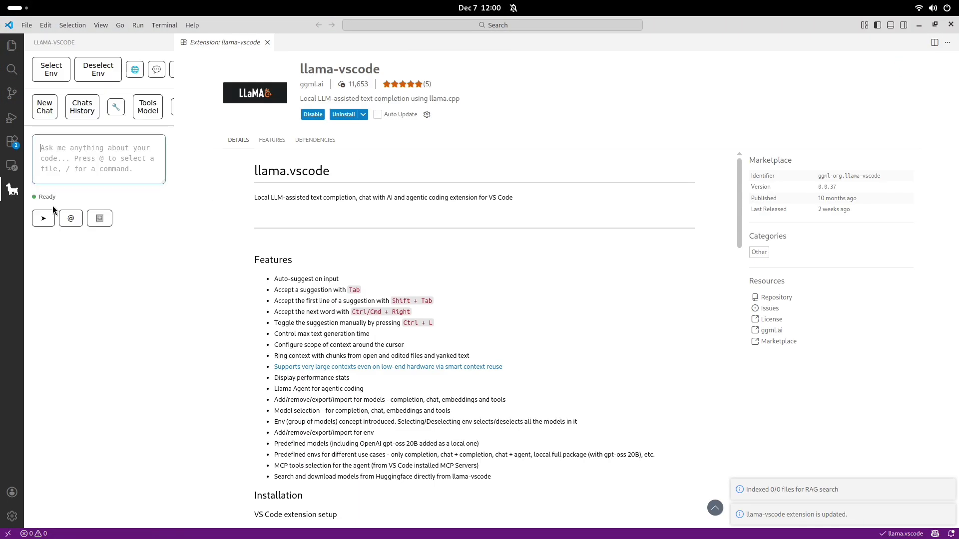
left_click(108, 266)
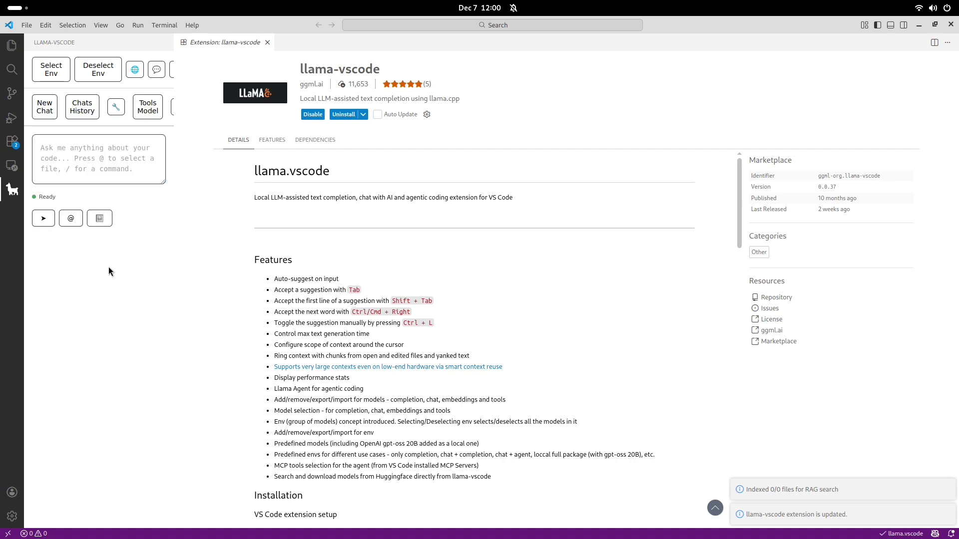
left_click(43, 151)
type("Hi")
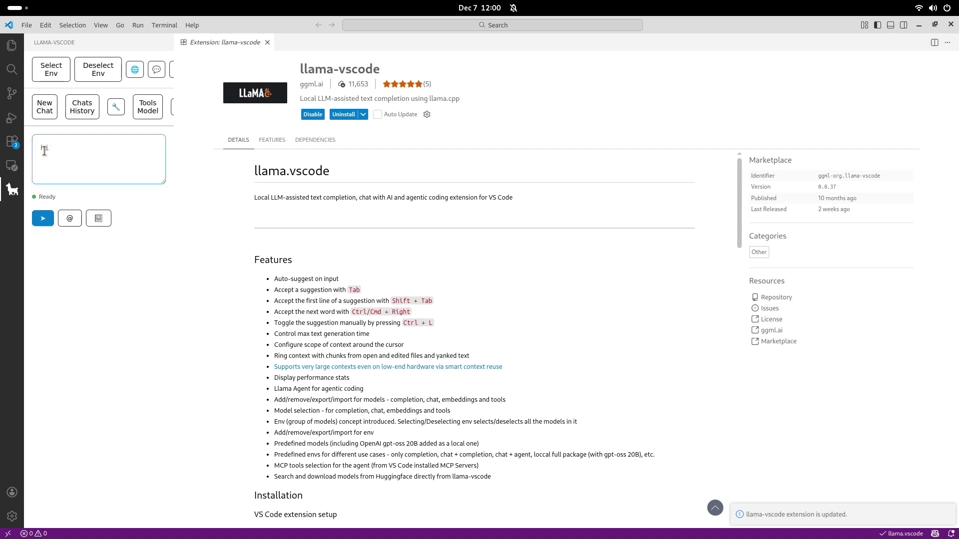
key("Return")
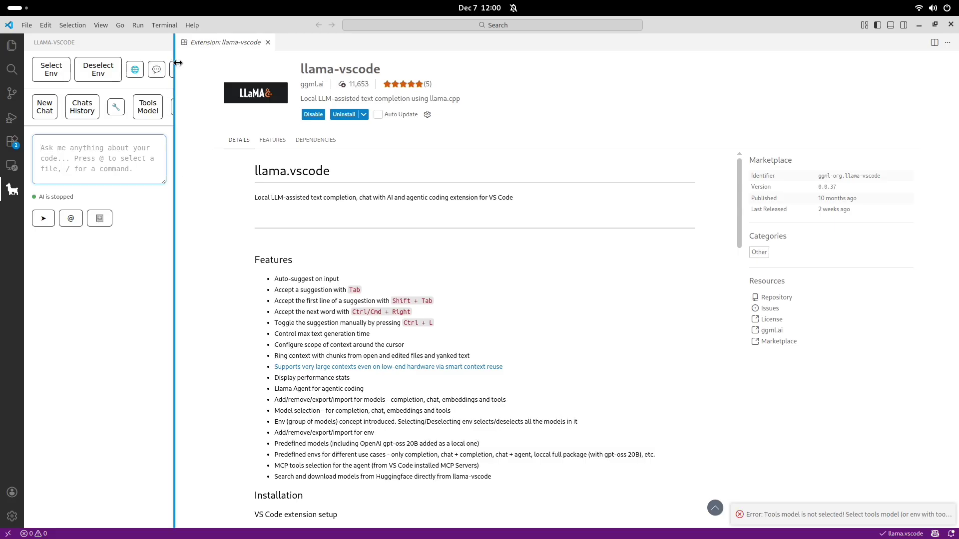
left_click_drag(173, 61, 100, 68)
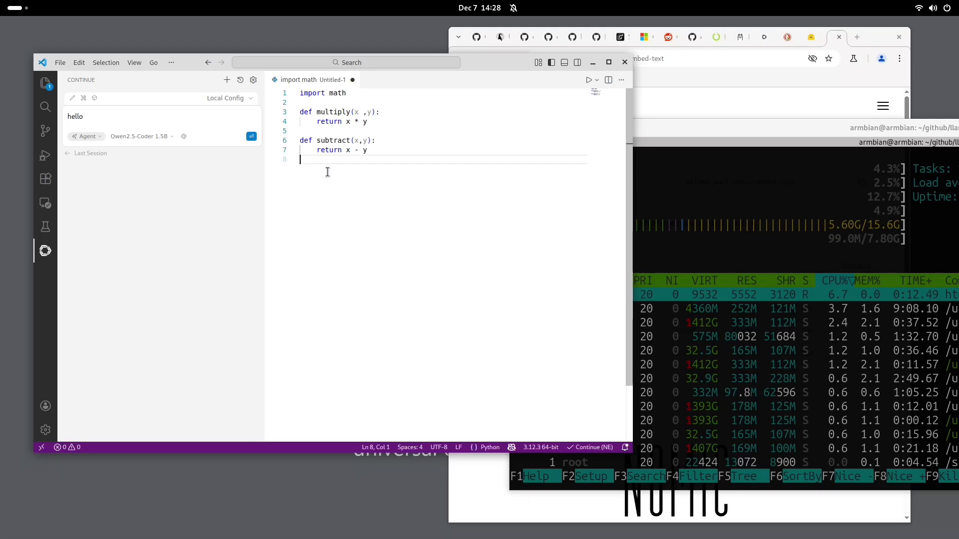
type("def")
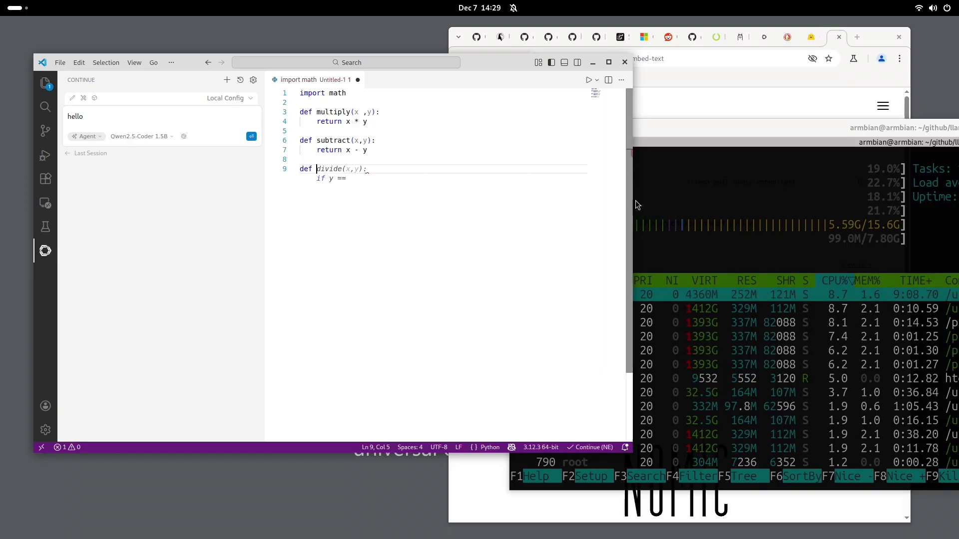
Accept the suggested divide(x, y) function and make its first line 'if y != 0:'.
key("Tab")
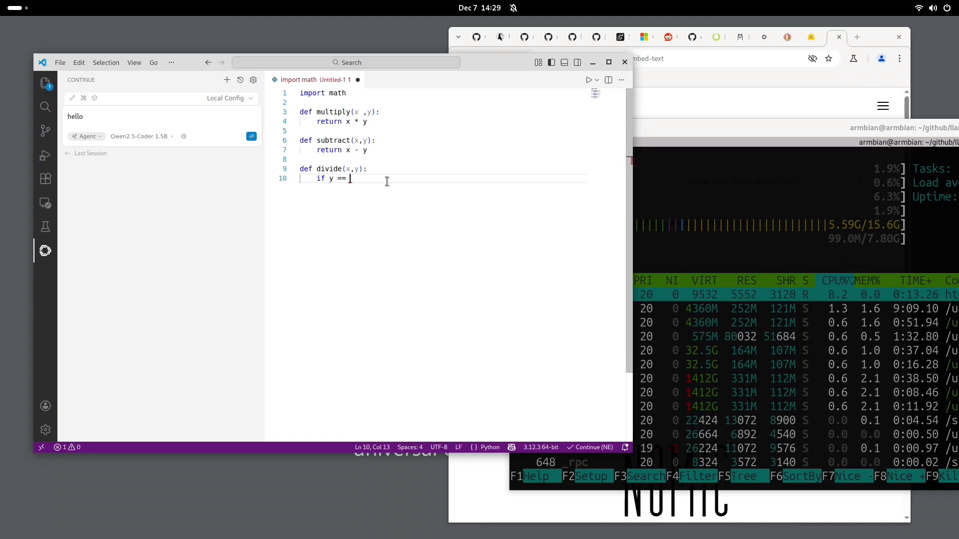
type("0")
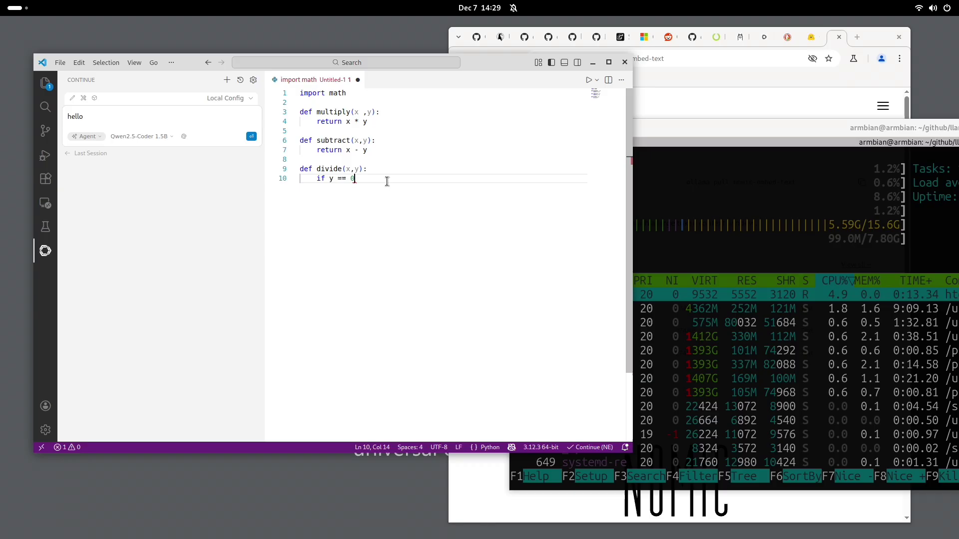
type(":")
key("Return")
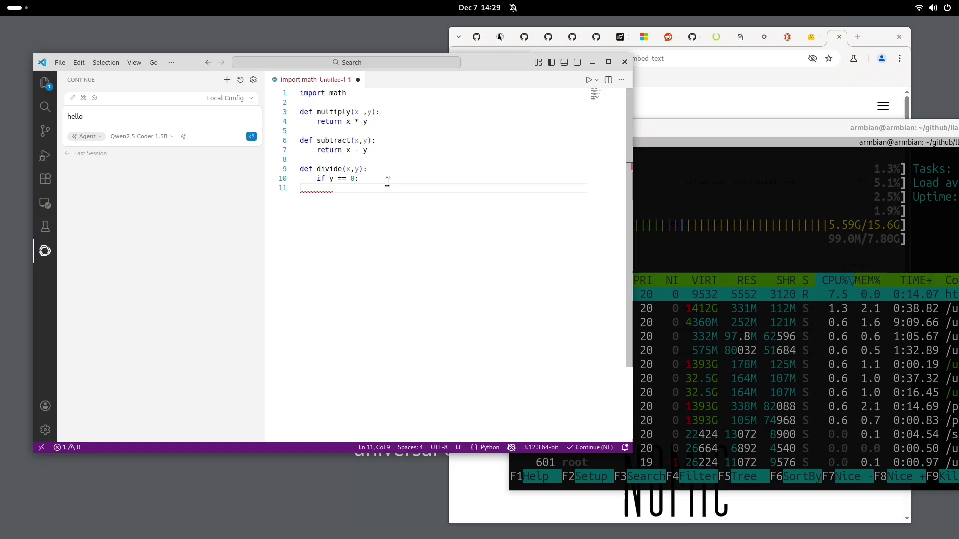
key("BackSpace")
key("BackSpace")
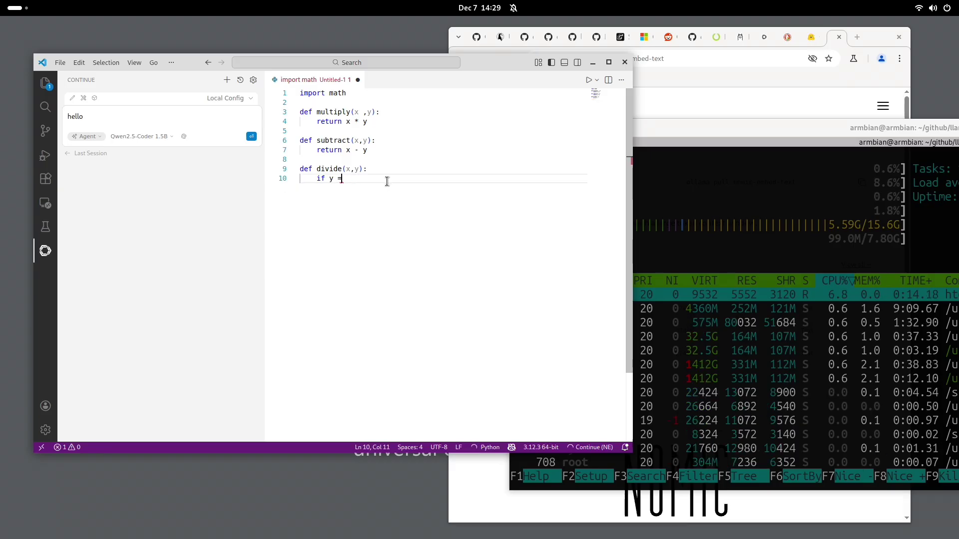
key("BackSpace")
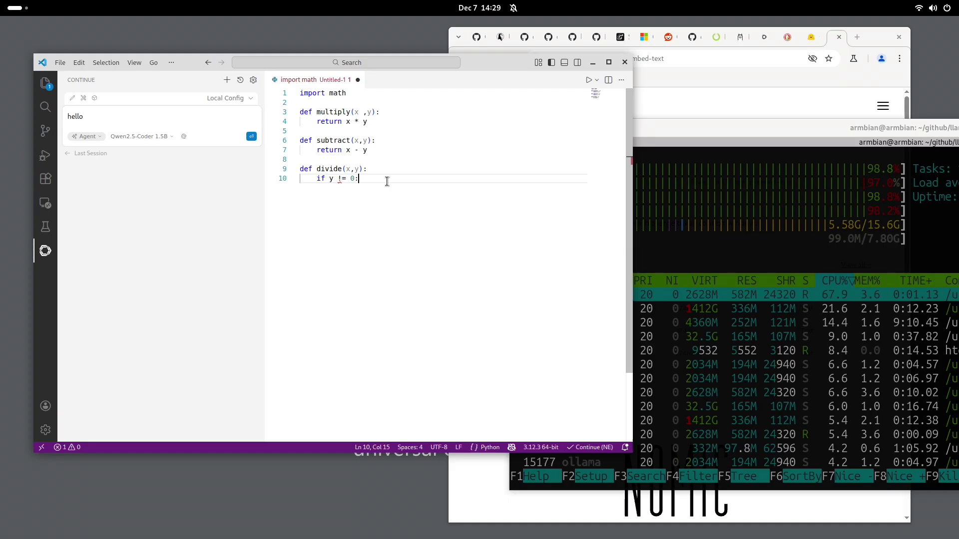
Finish divide with 'return x / y' and accept the suggested add function.
key("Return")
key("Tab")
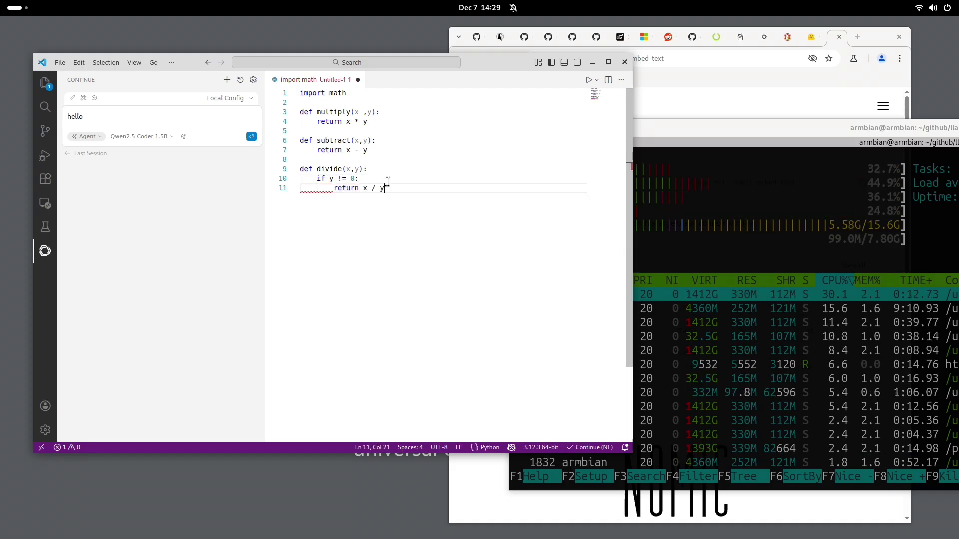
key("Return")
Ask Continue for a Python calculator and have Agent mode implement it in calculator.py.
key("Return")
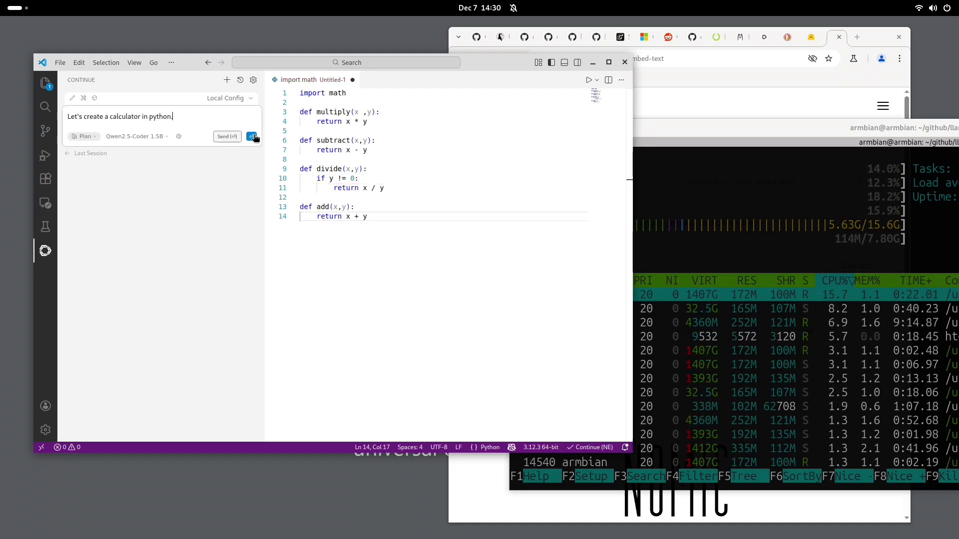
key("Return")
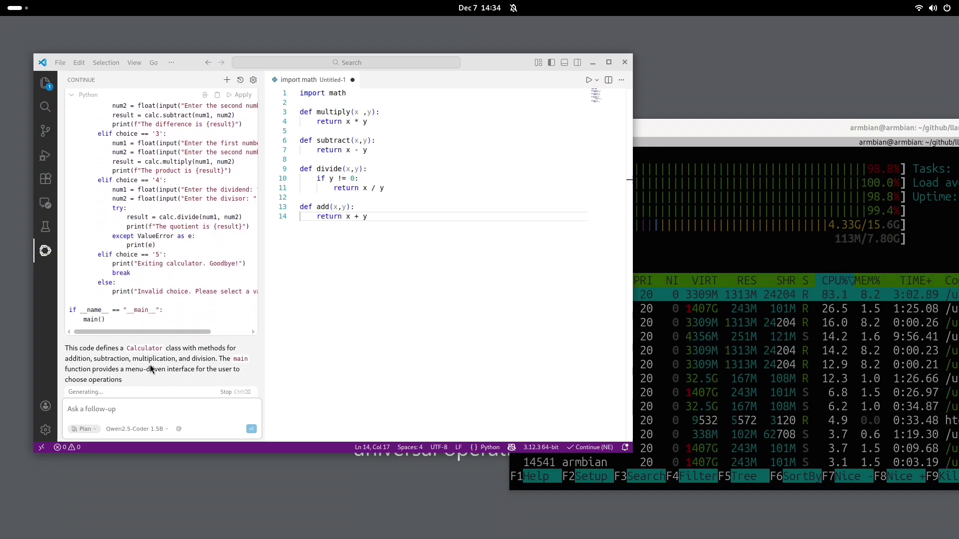
left_click(84, 429)
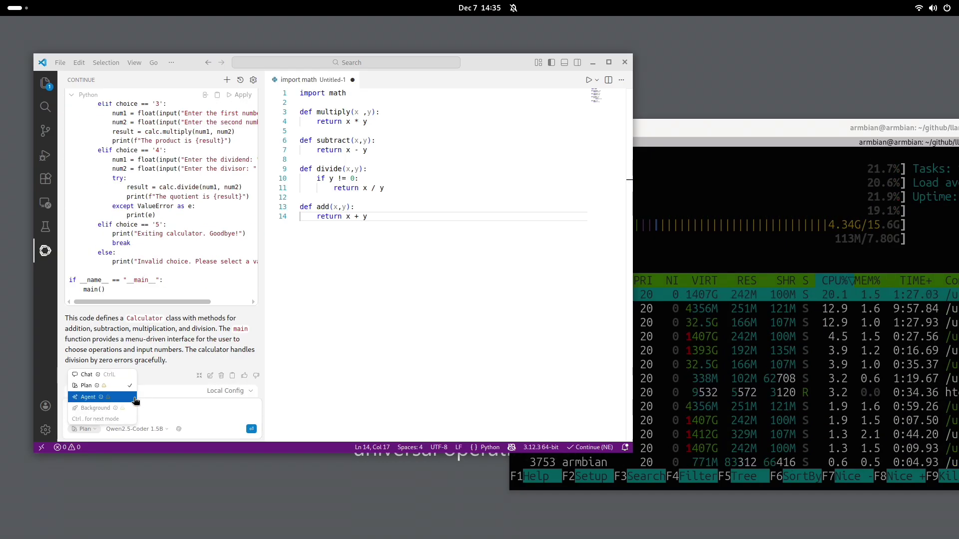
left_click(88, 397)
key("Return")
scroll(219, 336, "up", 10)
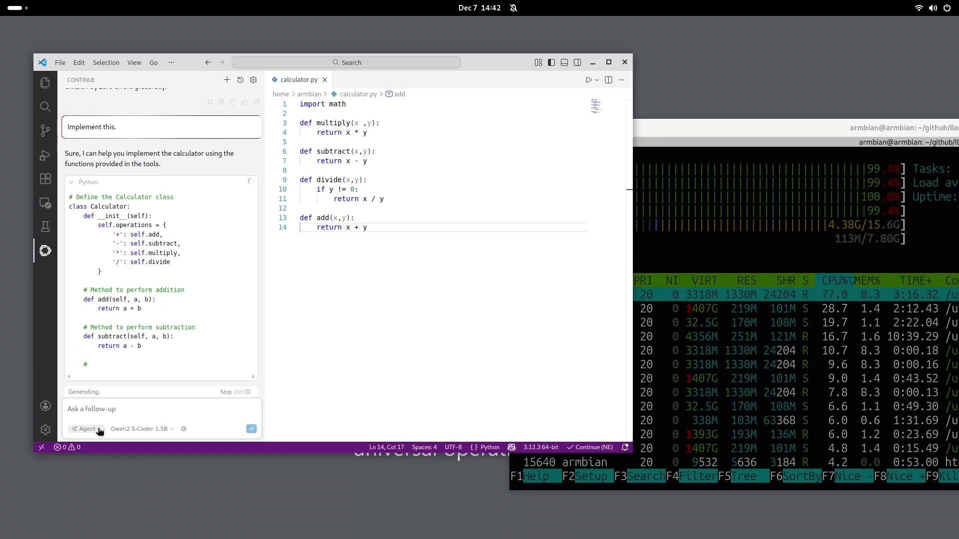
left_click(87, 429)
left_click(166, 385)
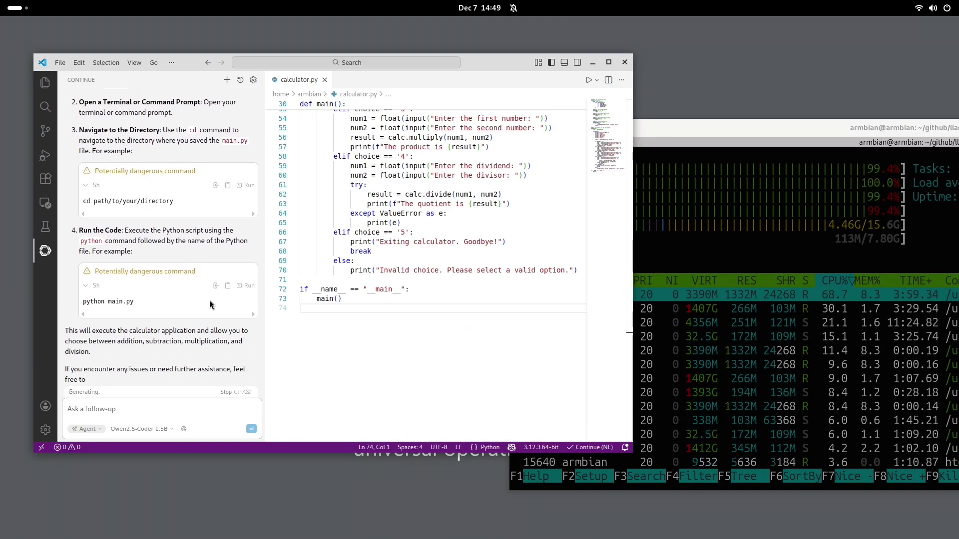
Run python main.py in the terminal and send the resulting error to the assistant.
left_click(246, 255)
key("Return")
right_click(407, 344)
left_click(440, 157)
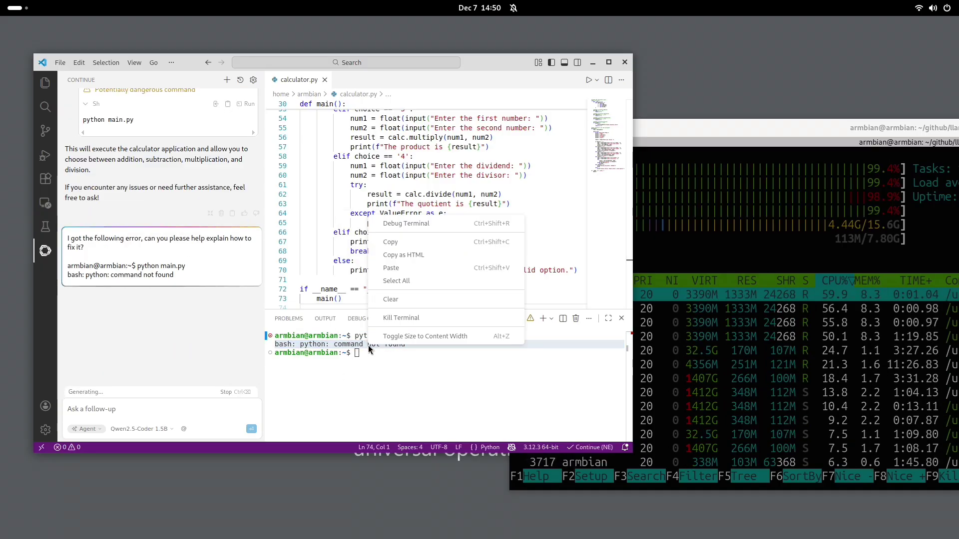
Run python3 calculator.py and choose option 1 to add two numbers.
type("python3 main.py")
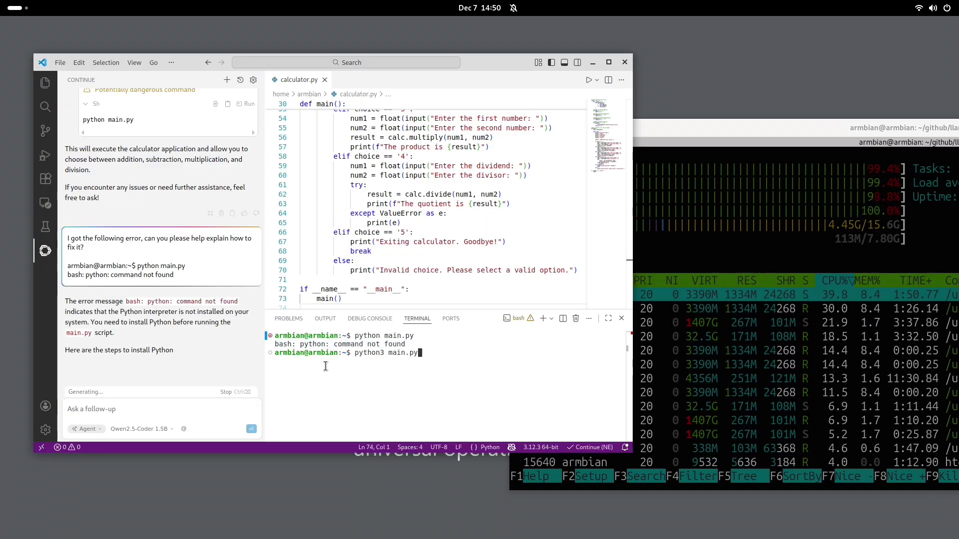
key("Return")
scroll(129, 202, "up", 2)
type("python3 calculator.py")
key("Return")
type("1")
key("Return")
type("5")
key("Return")
type("3")
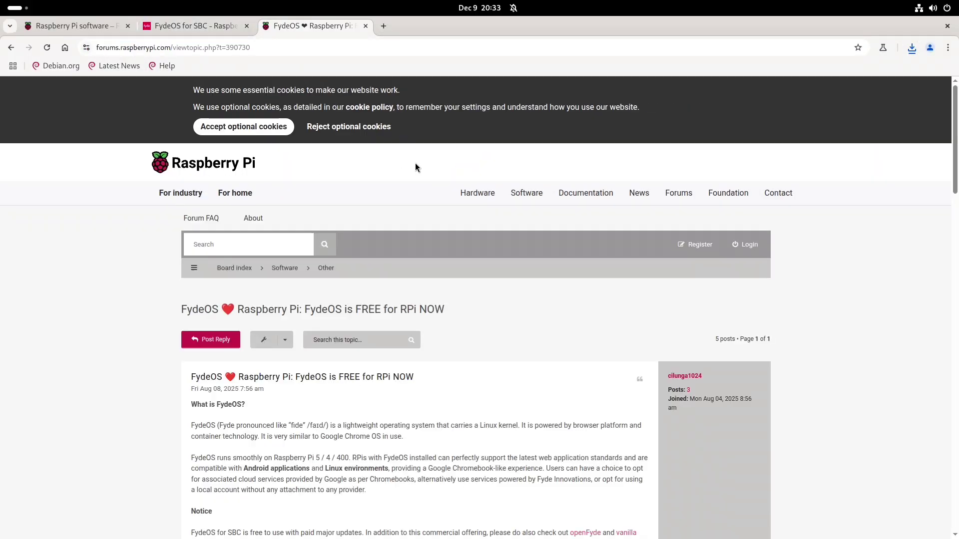
Browse Imager's operating system list, including the freemium and paid-for category, for the FydeOS image.
scroll(415, 163, "down", 11)
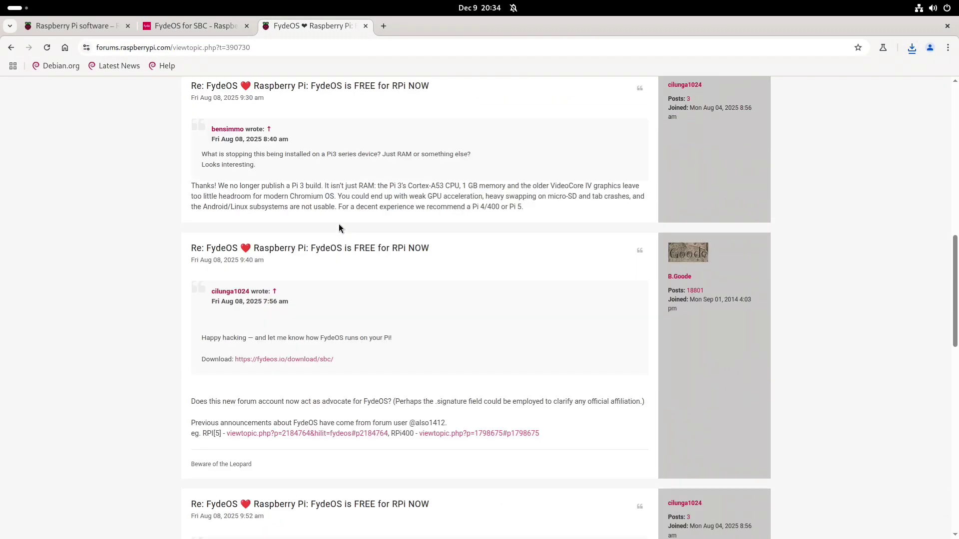
scroll(338, 224, "down", 5)
key("super")
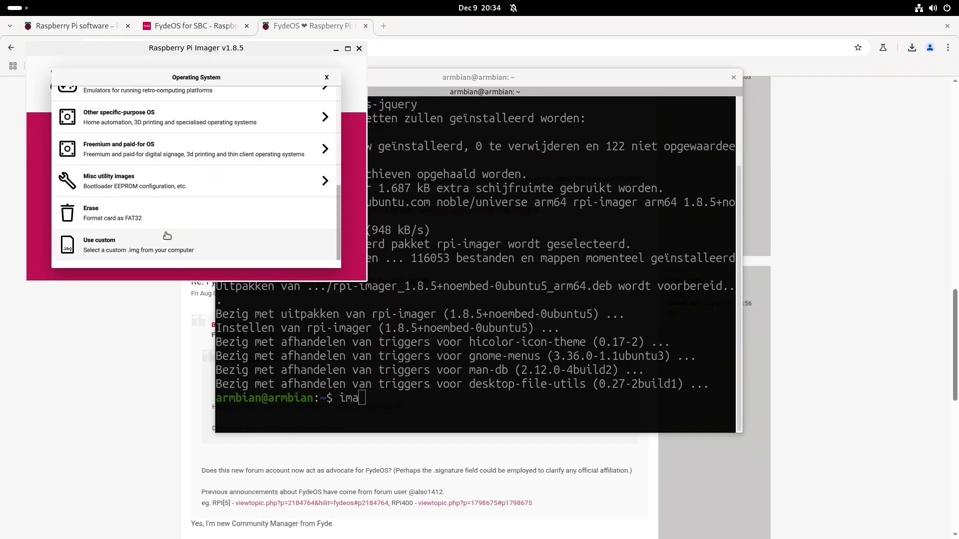
left_click(135, 152)
scroll(135, 184, "down", 2)
left_click(120, 92)
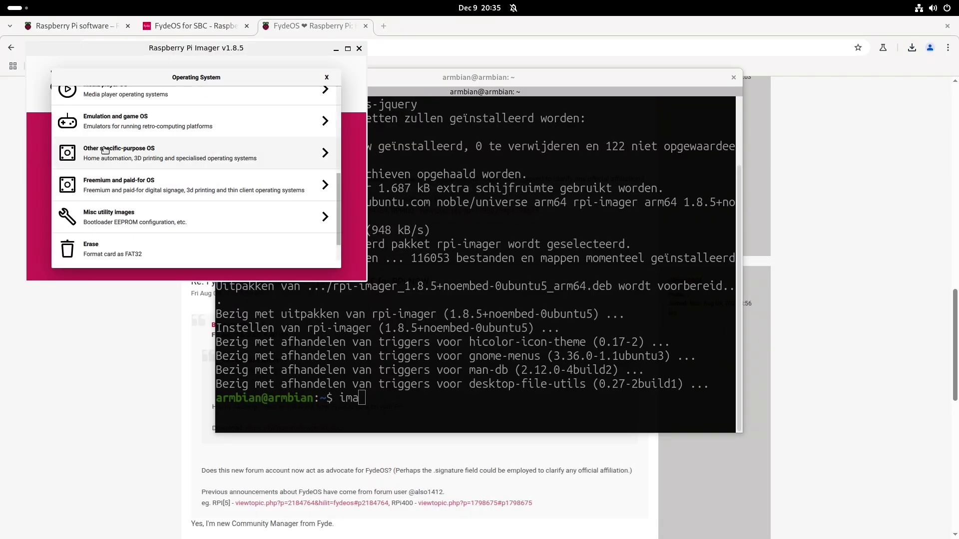
scroll(105, 149, "up", 5)
key("Escape")
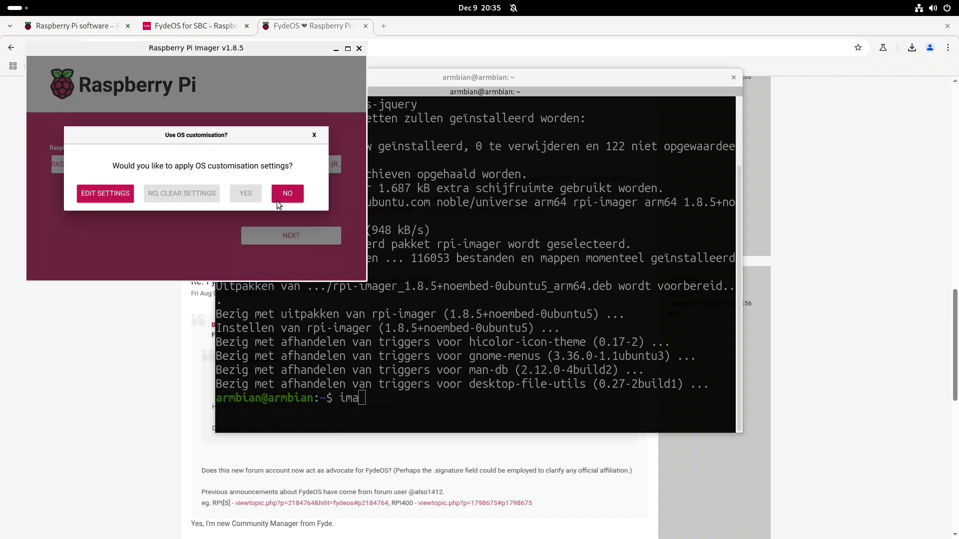
Skip OS customisation and start writing the FydeOS for Pi 5 image to the card.
left_click(102, 190)
key("Escape")
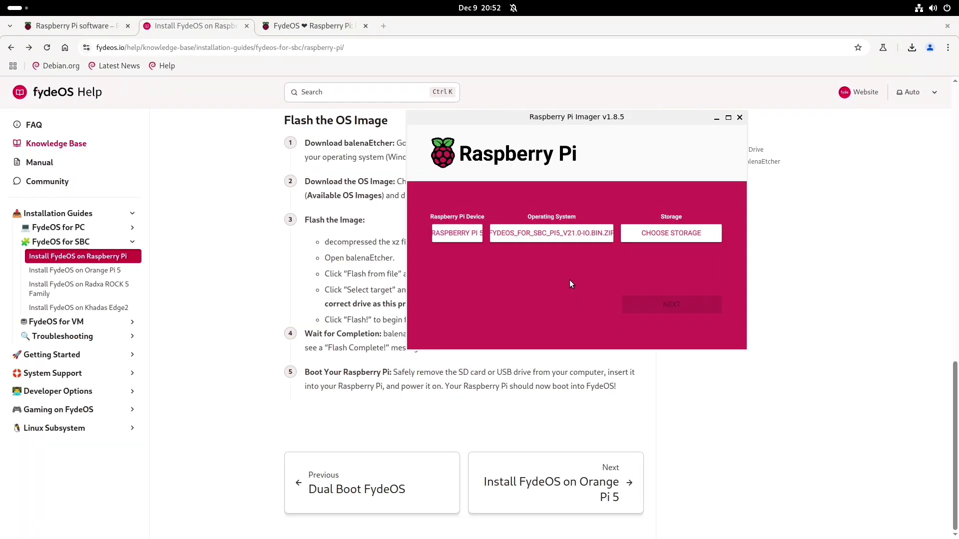
key("super")
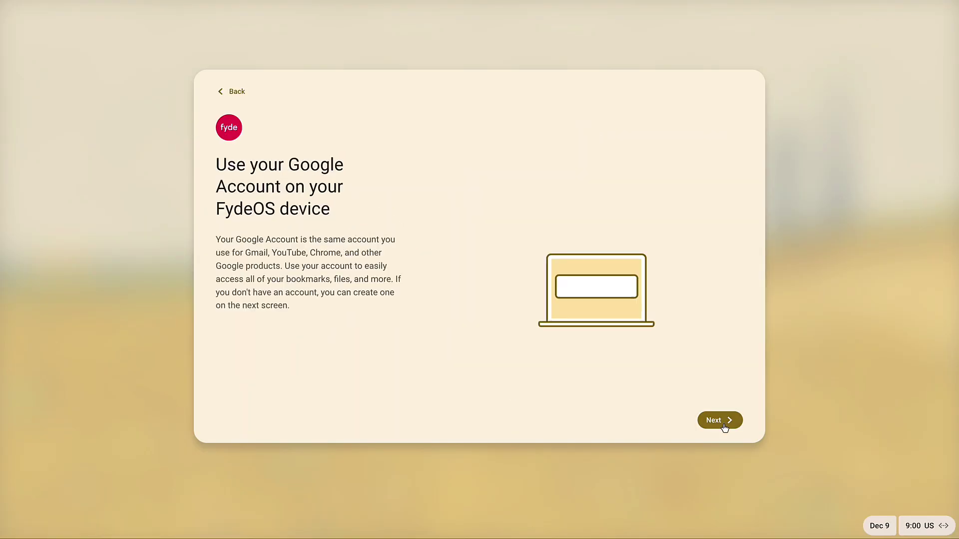
Advance past the 'Use your Google Account' screen to Google sign-in.
left_click(719, 421)
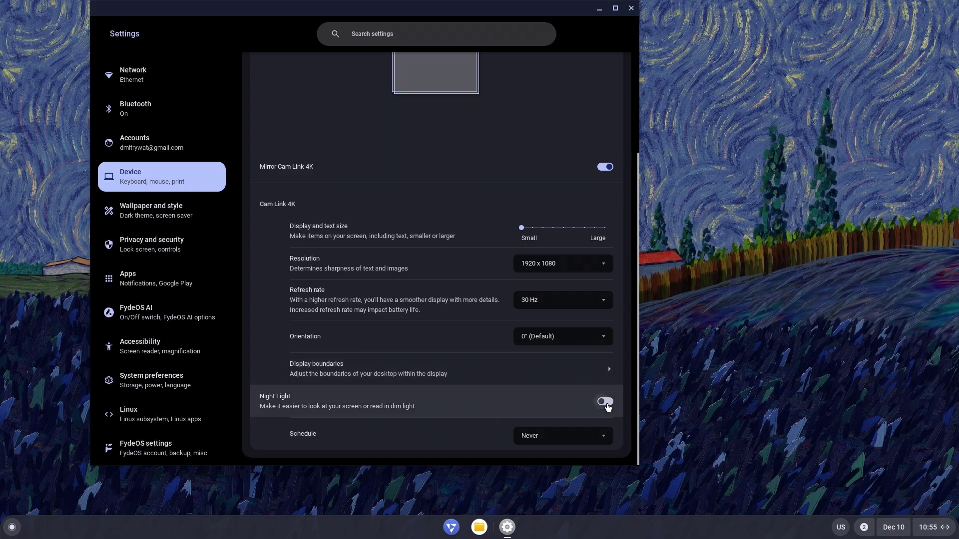
Turn on Night Light and browse the Essential, Web Apps, Extensions and Android Apps categories.
left_click(607, 405)
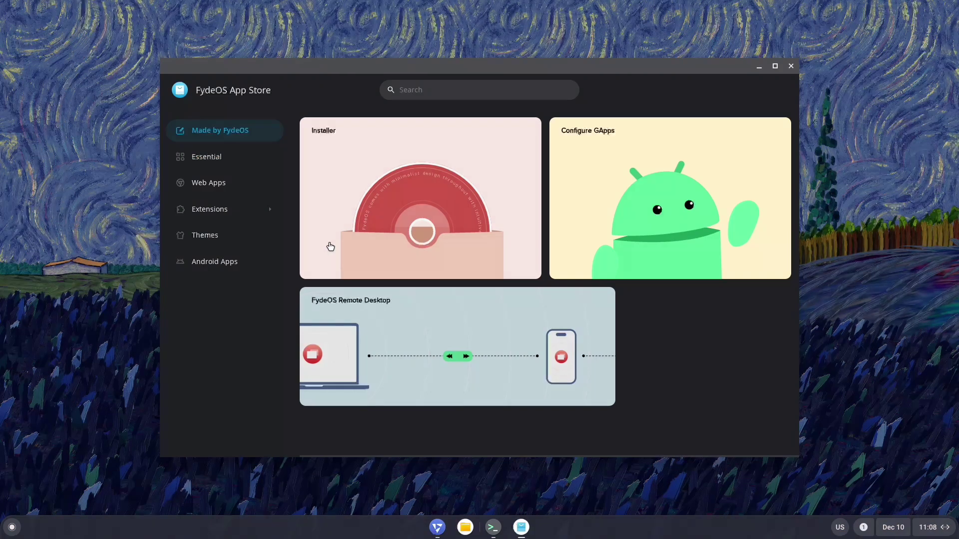
left_click(220, 160)
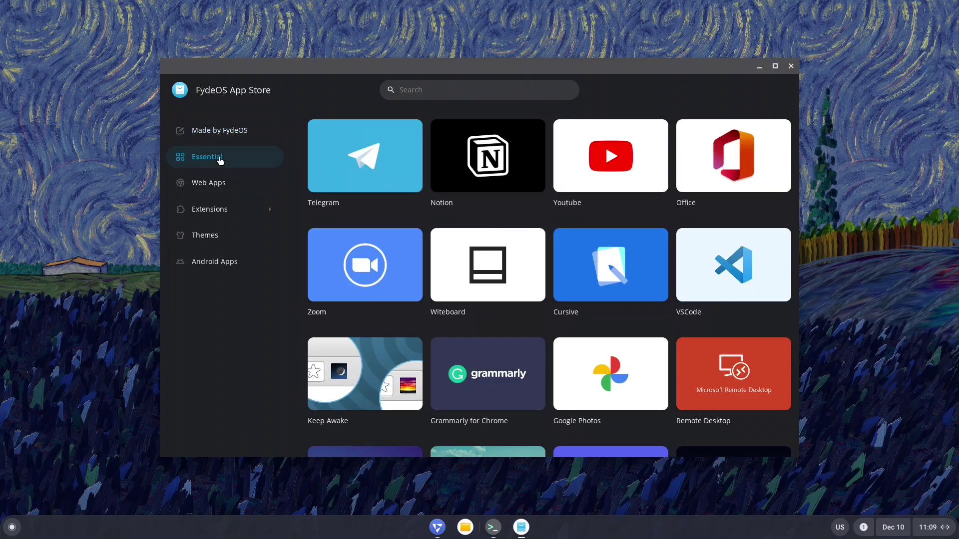
left_click(224, 182)
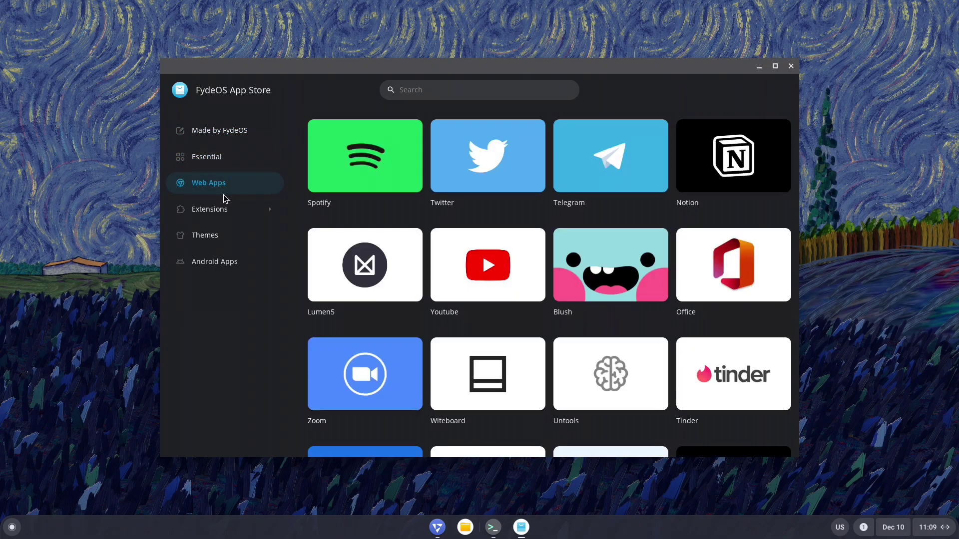
left_click(225, 208)
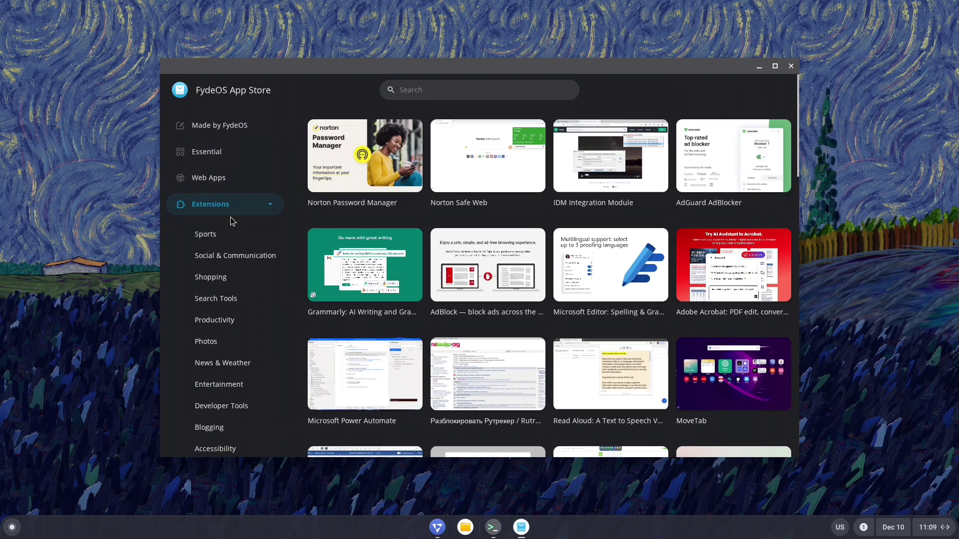
scroll(232, 218, "down", 3)
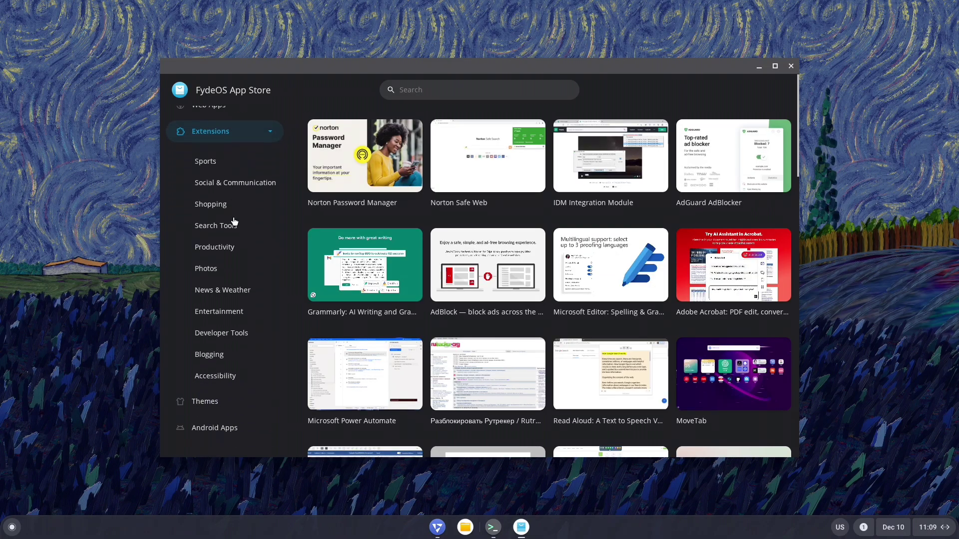
left_click(212, 429)
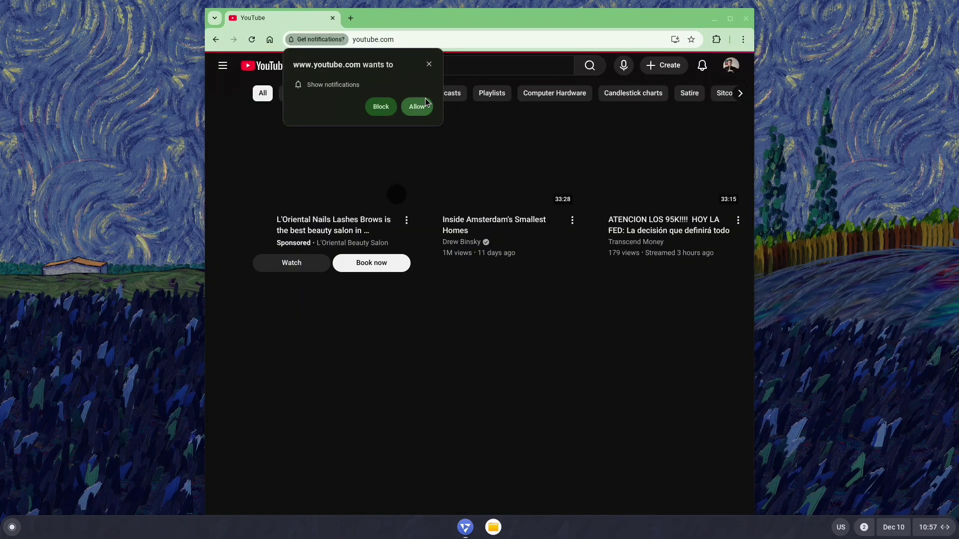
Close YouTube's 'Show notifications' popup and scroll down the home page of videos and Shorts.
left_click(428, 65)
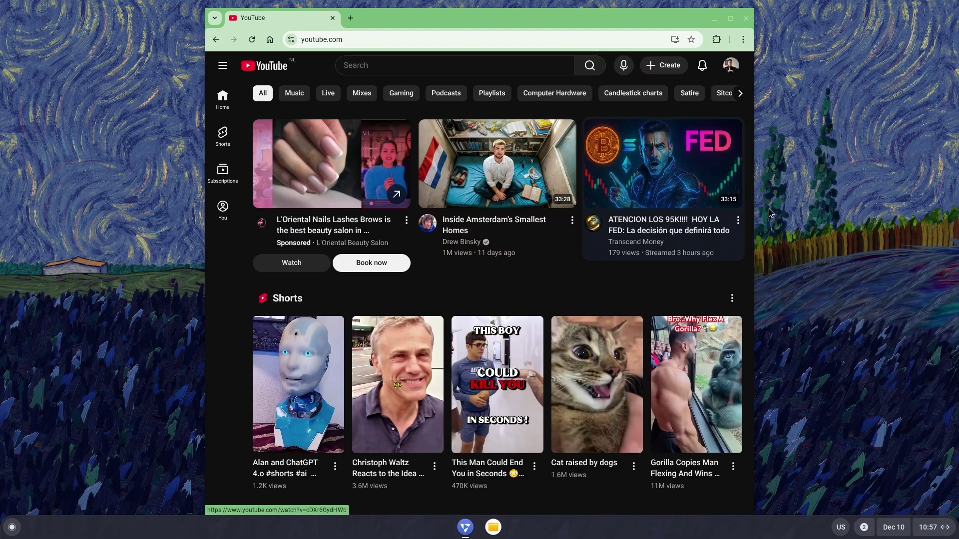
scroll(671, 274, "down", 2)
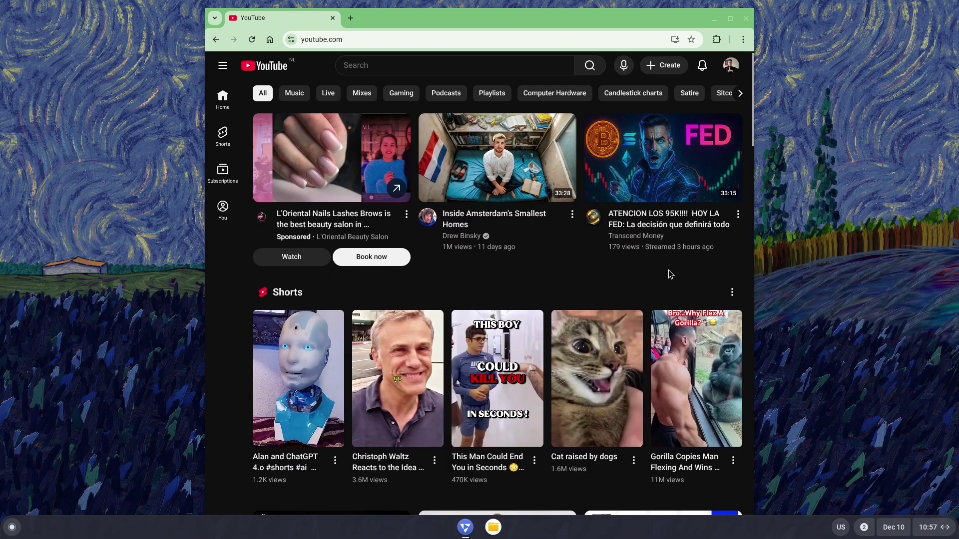
scroll(670, 274, "down", 3)
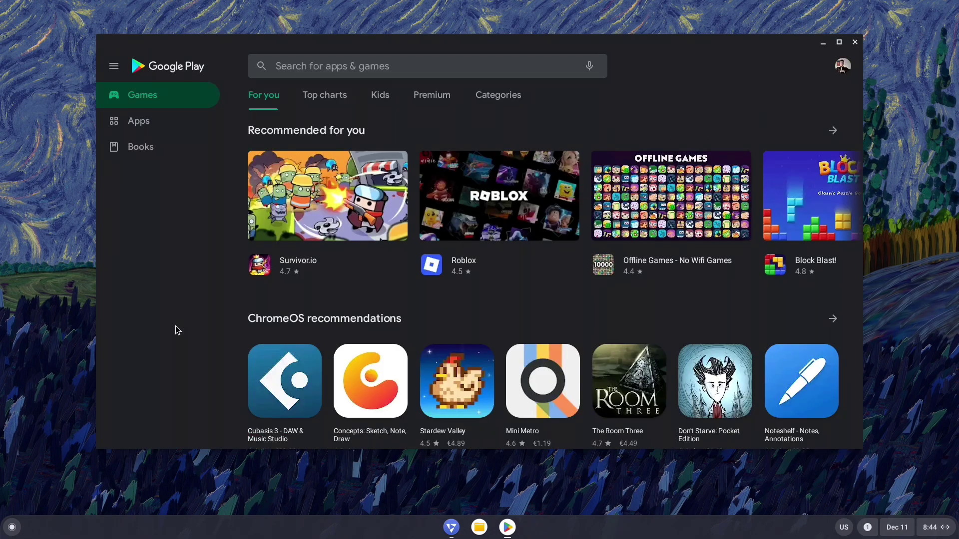
Switch Google Play from the Games page to the Apps catalogue.
left_click(157, 123)
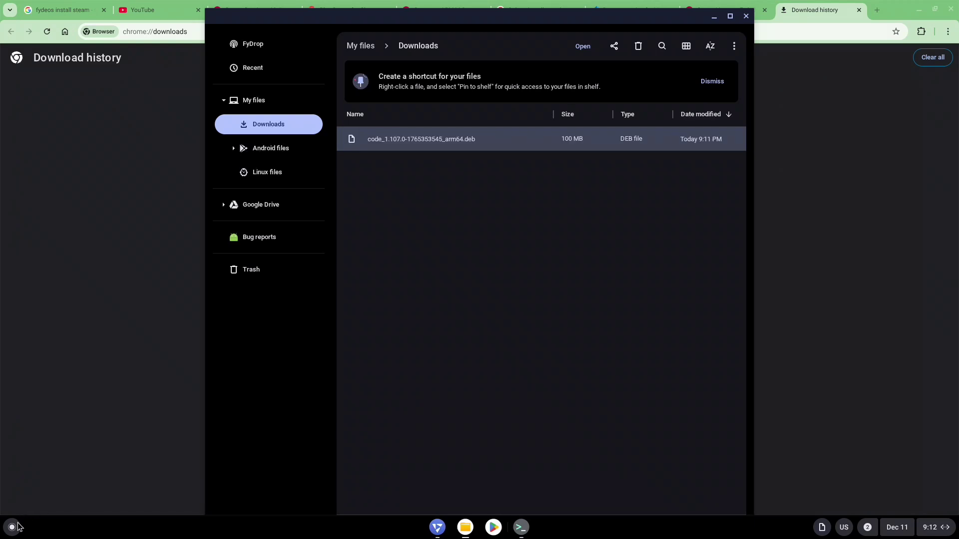
Launch VS Code, close its Walkthrough tab, then start Steam from the launcher.
left_click(12, 527)
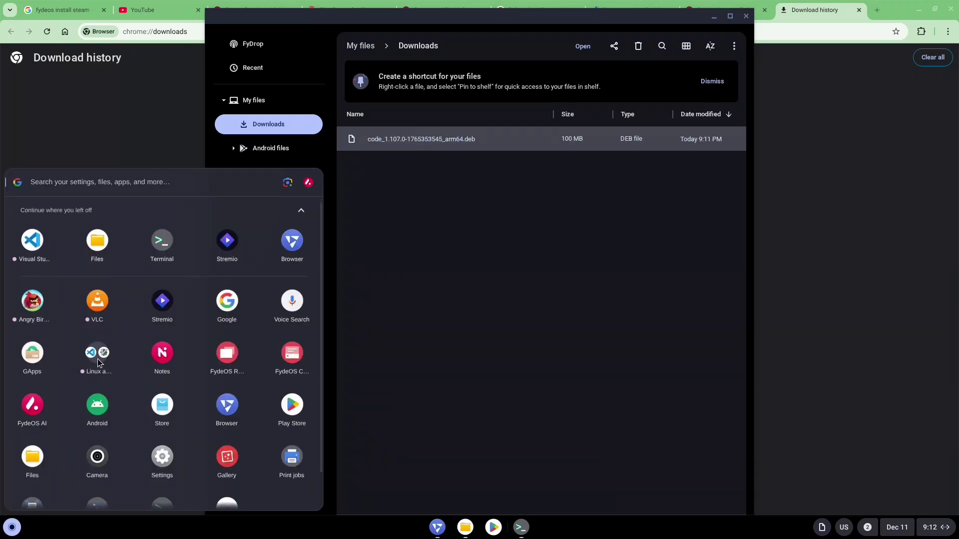
left_click(81, 341)
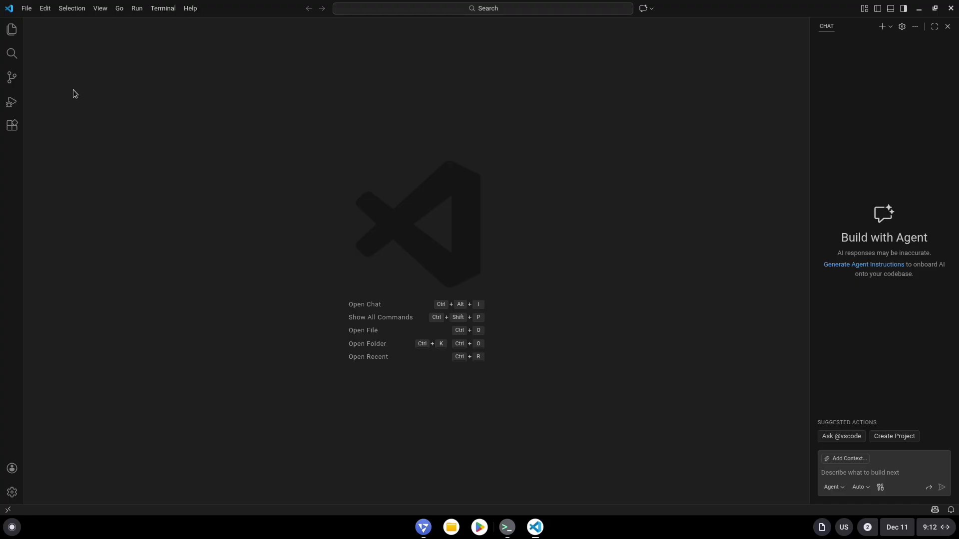
left_click(12, 54)
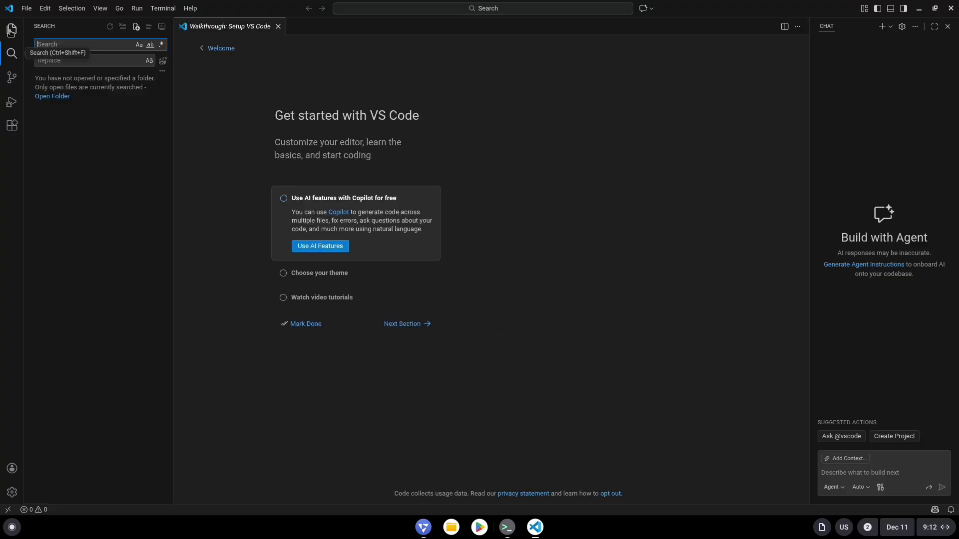
left_click(11, 30)
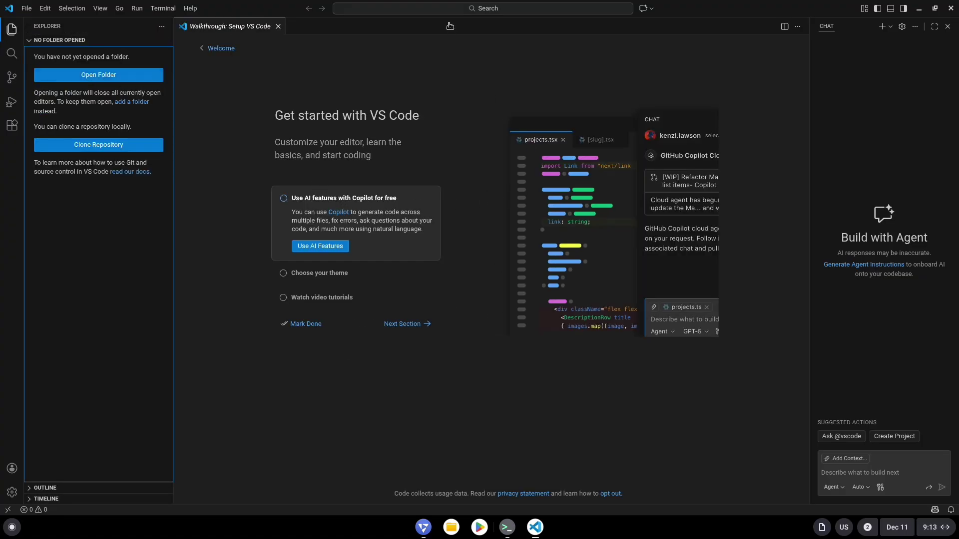
left_click(277, 28)
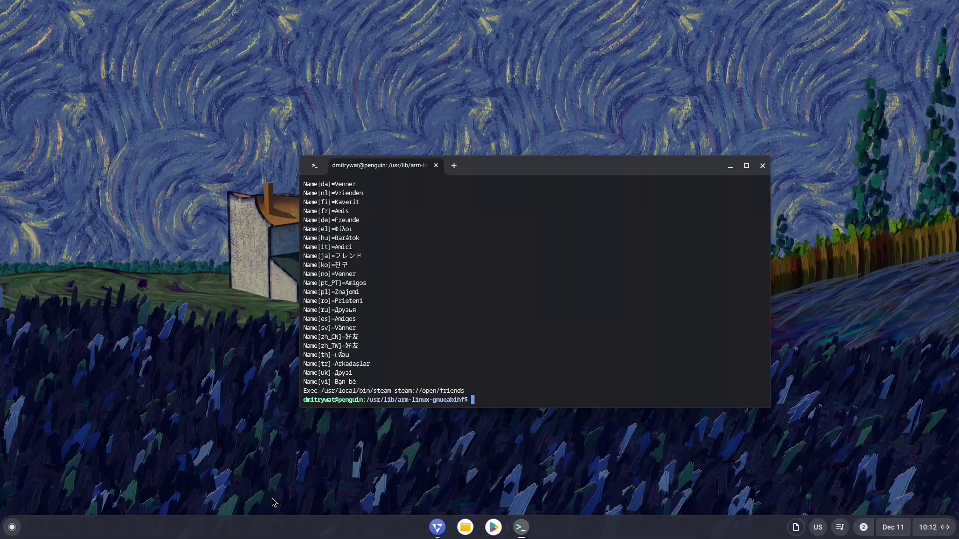
key("super")
left_click(349, 323)
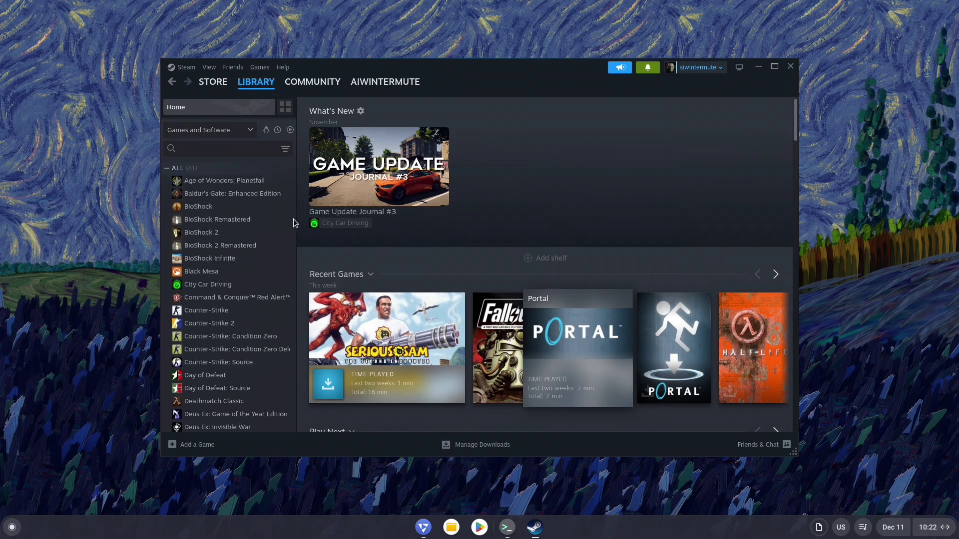
Scroll the Steam library and open the Half-Life game page.
scroll(259, 276, "down", 10)
scroll(275, 263, "down", 4)
left_click(238, 333)
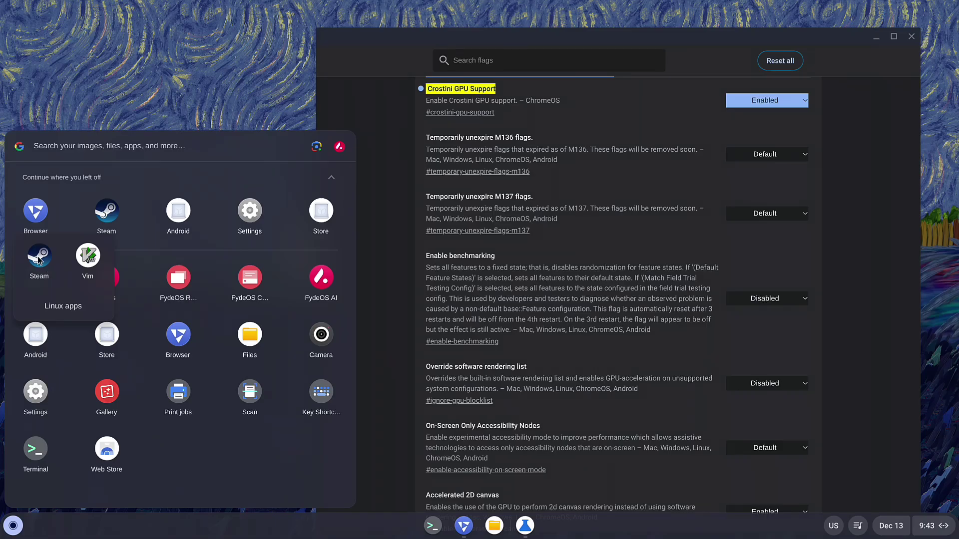
Launch Steam from the Linux apps folder in the launcher.
left_click(38, 258)
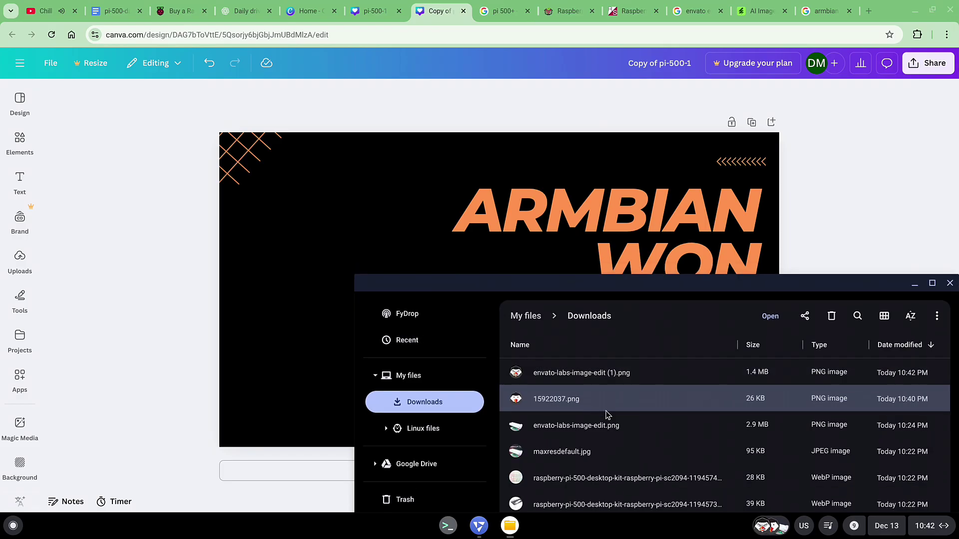
Place 'envato-labs-image-edit (1).png' on the ARMBIAN WON thumbnail and enlarge it toward the left.
left_click(578, 378)
left_click_drag(568, 377, 392, 226)
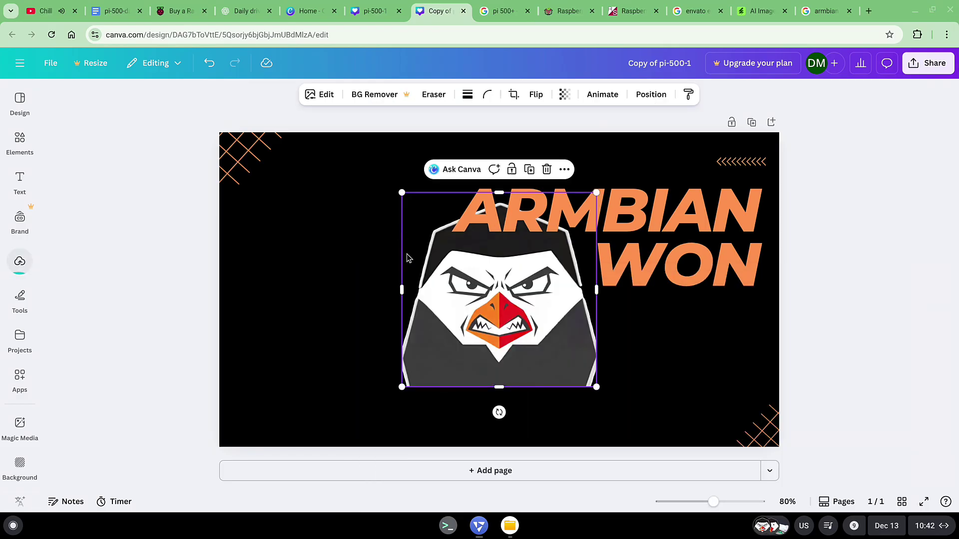
left_click_drag(488, 299, 443, 358)
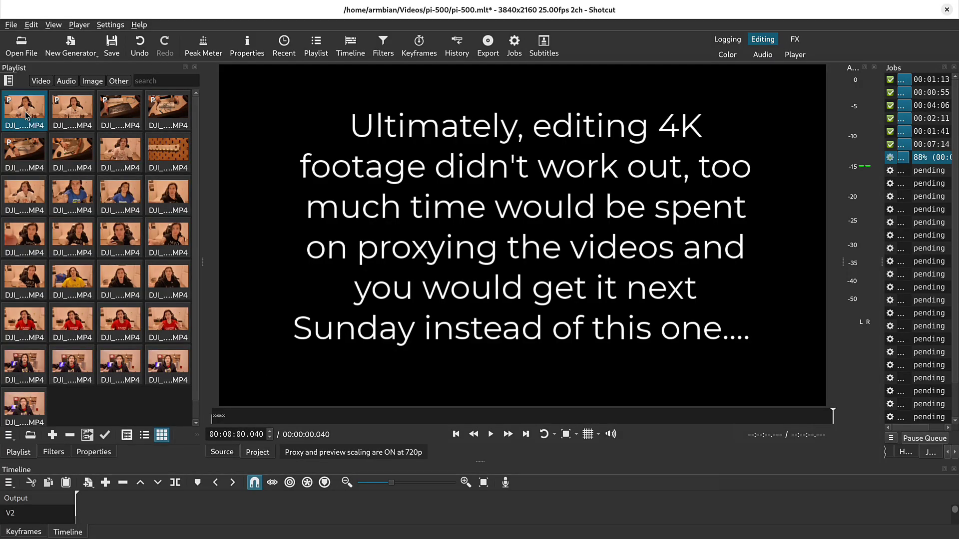
Put the first playlist clip on timeline track V2 and set the playhead about 3 seconds in.
left_click_drag(111, 508, 112, 509)
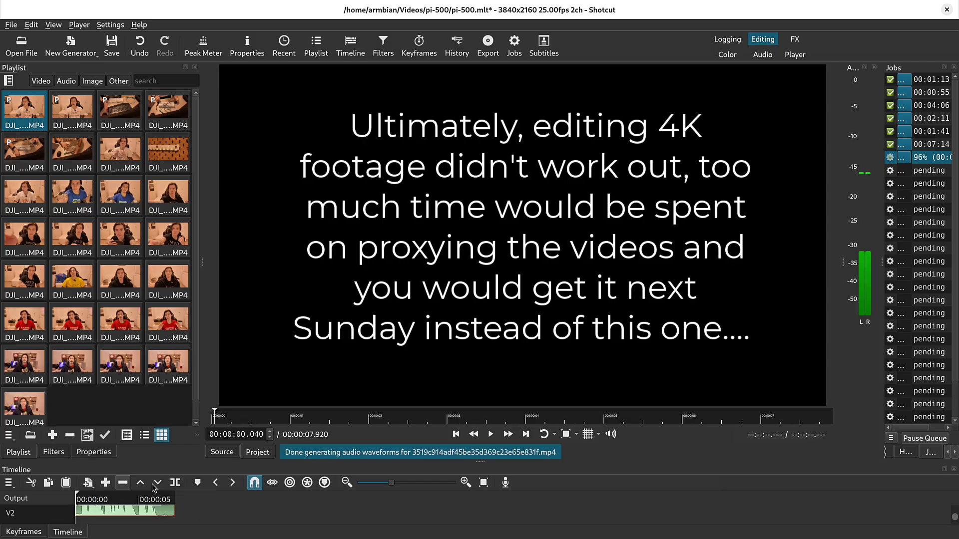
left_click(102, 496)
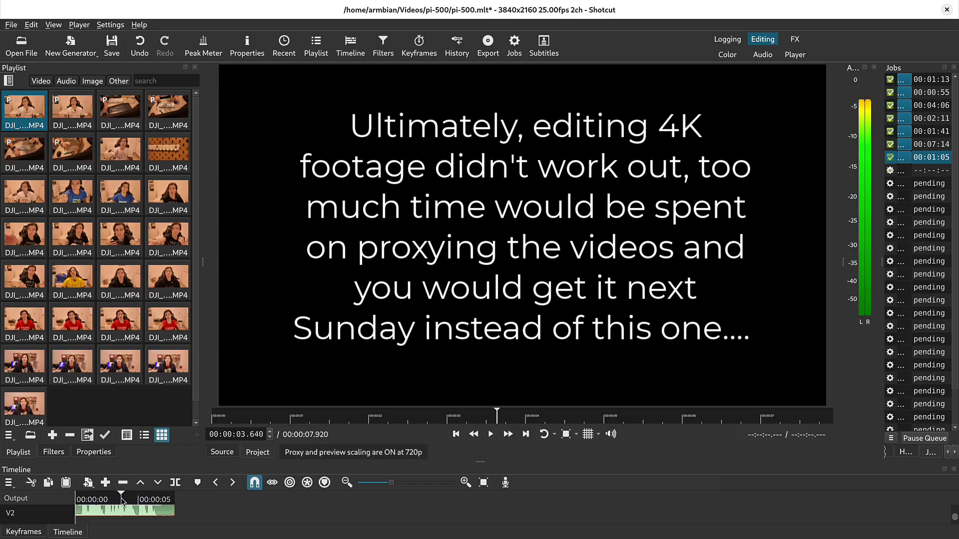